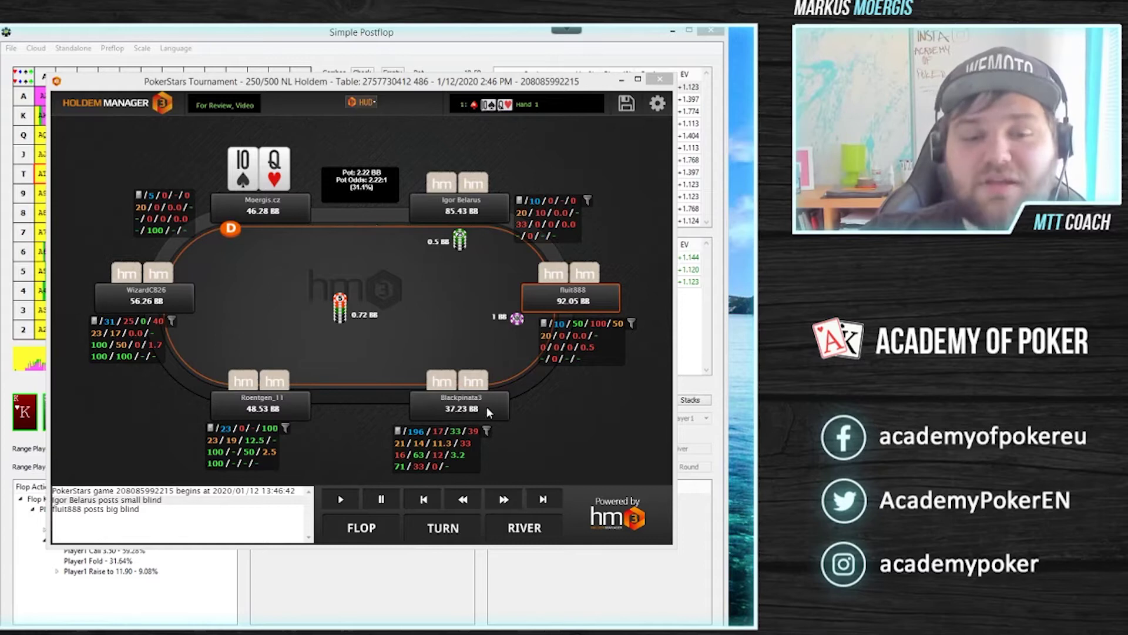
- Advance the hand replay through the preflop action up to the big blind's call
{"action": "left_click", "coordinate": [501, 498]}
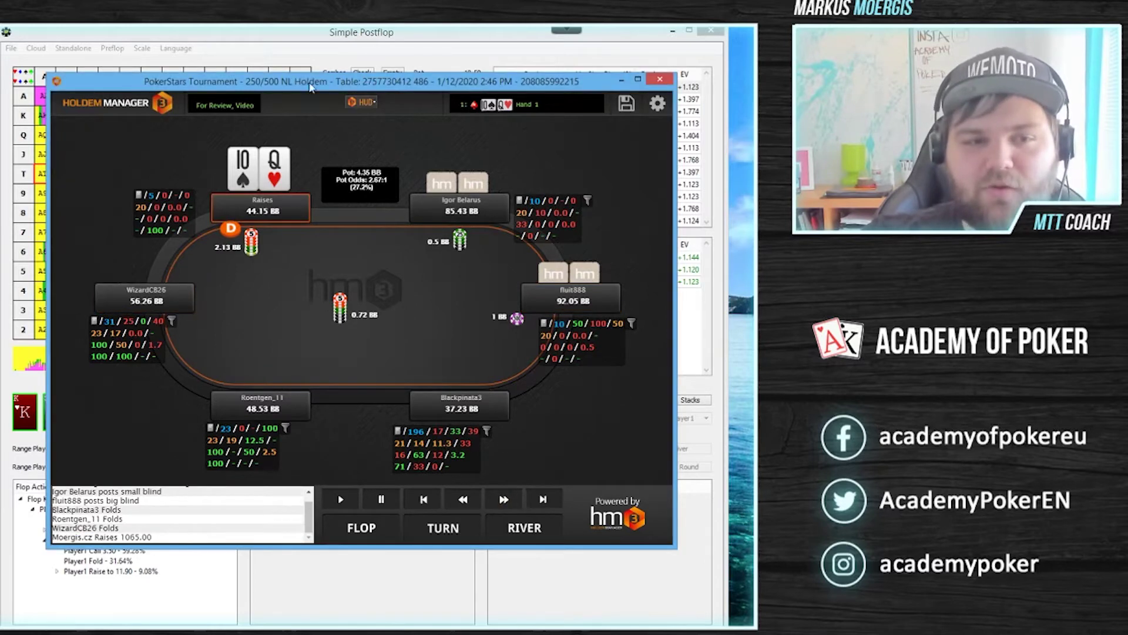
{"action": "left_click", "coordinate": [505, 499]}
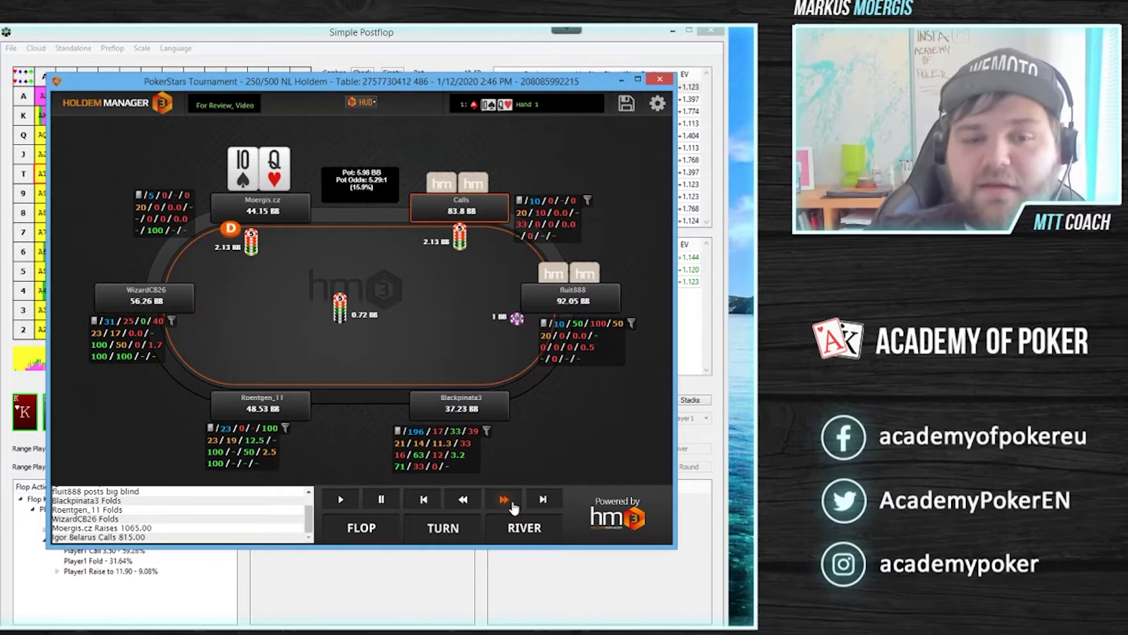
{"action": "left_click", "coordinate": [511, 503]}
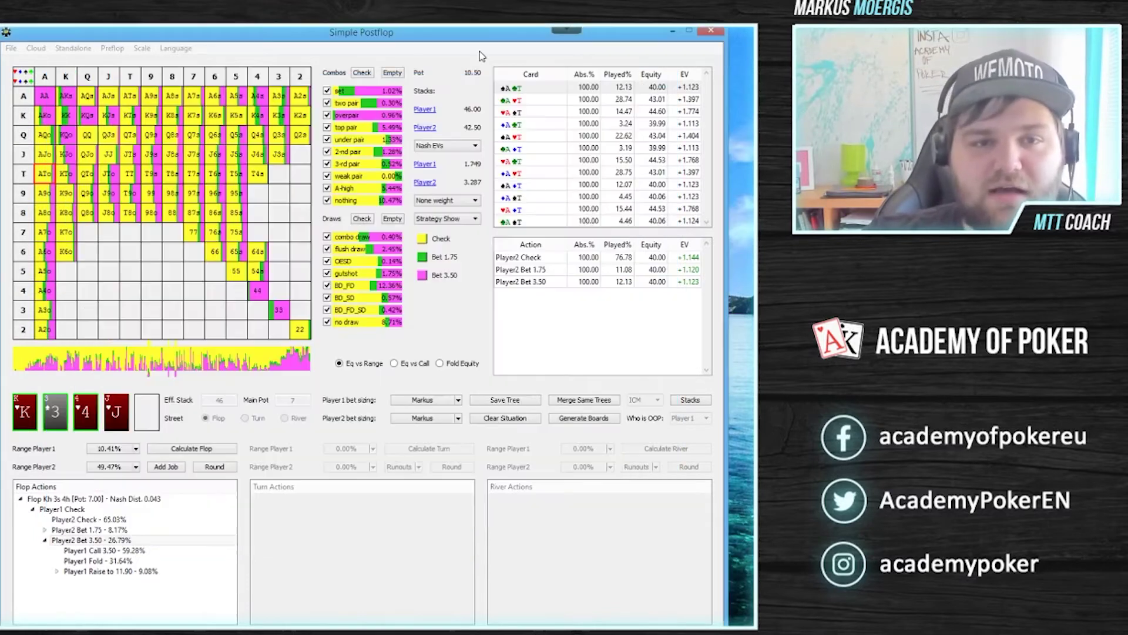
- Switch to Simple Postflop, inspect Player2's preflop range grid, and close it without applying anything
{"action": "left_click", "coordinate": [484, 54]}
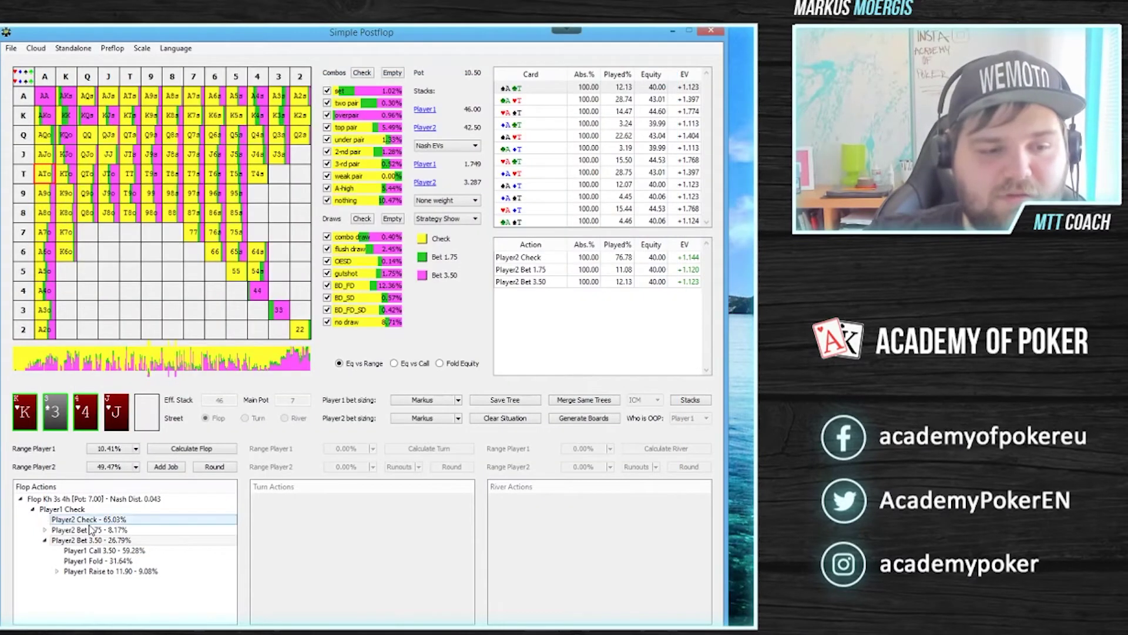
{"action": "left_click", "coordinate": [105, 467]}
{"action": "left_click_drag", "start_coordinate": [603, 127], "coordinate": [362, 80]}
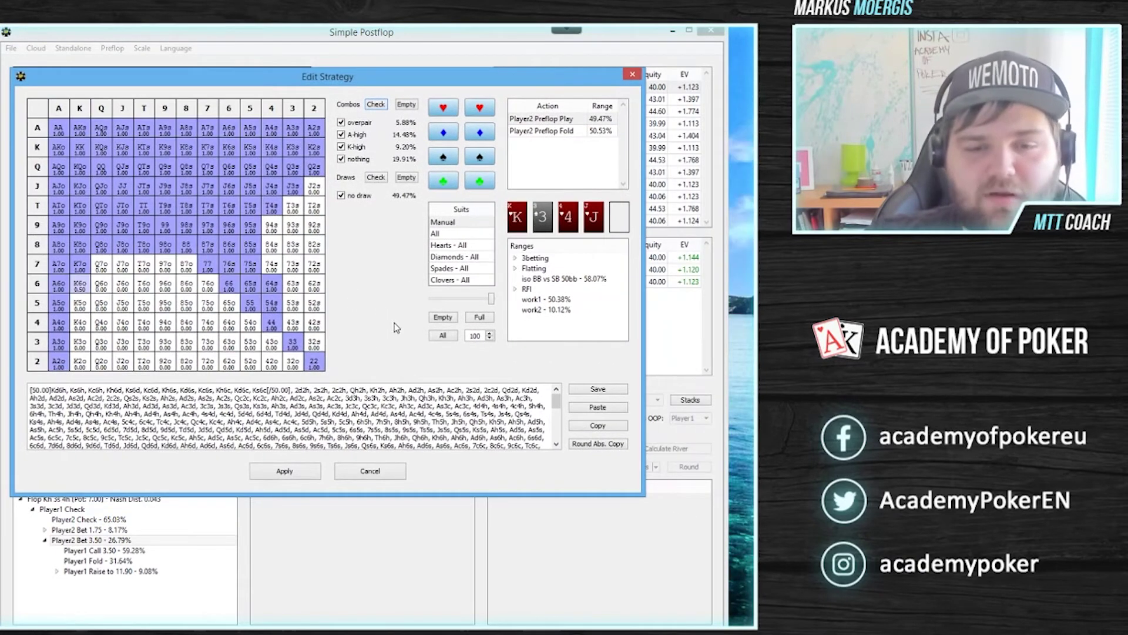
{"action": "left_click_drag", "start_coordinate": [382, 81], "coordinate": [438, 97]}
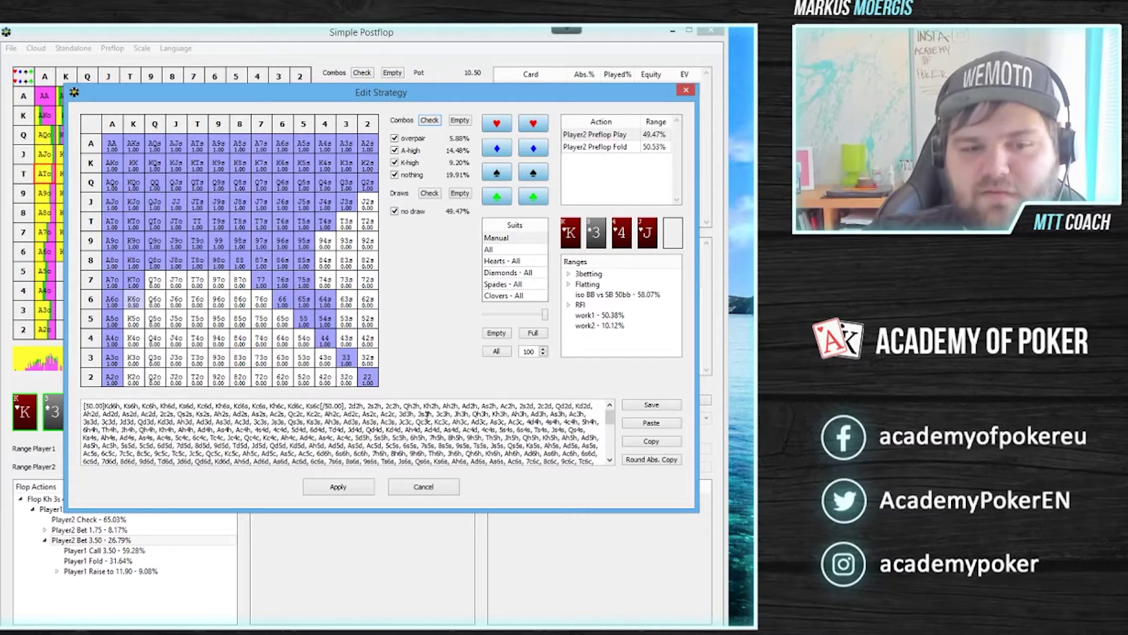
{"action": "left_click", "coordinate": [423, 486]}
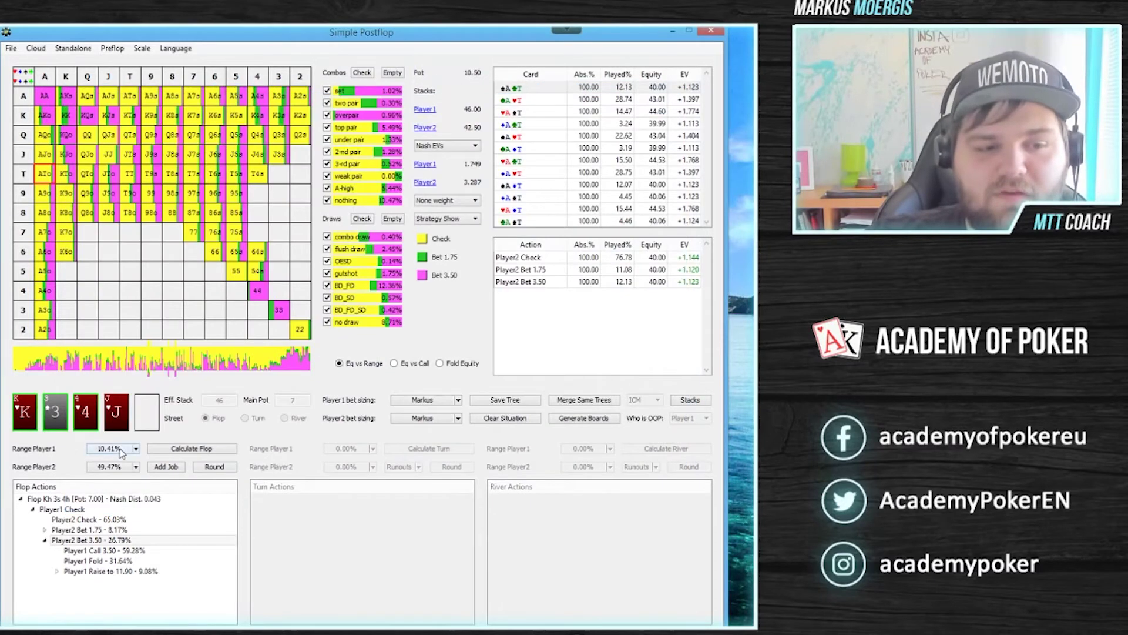
- Inspect Player1's preflop range grid and close it without applying anything
{"action": "left_click", "coordinate": [424, 109]}
{"action": "left_click_drag", "start_coordinate": [473, 134], "coordinate": [254, 90]}
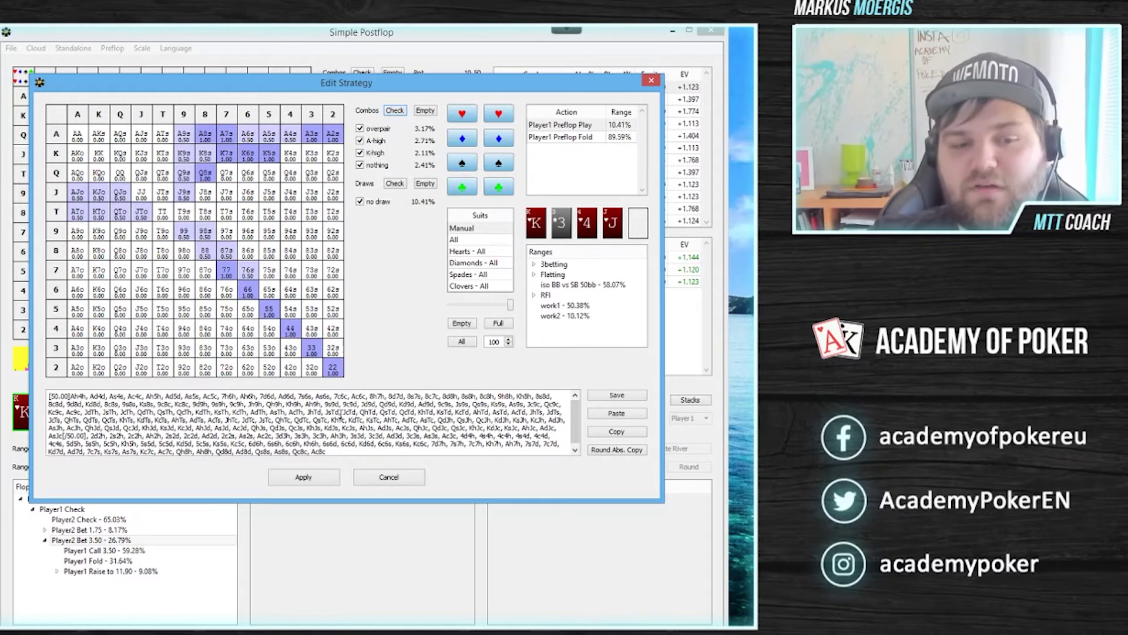
{"action": "left_click", "coordinate": [388, 478]}
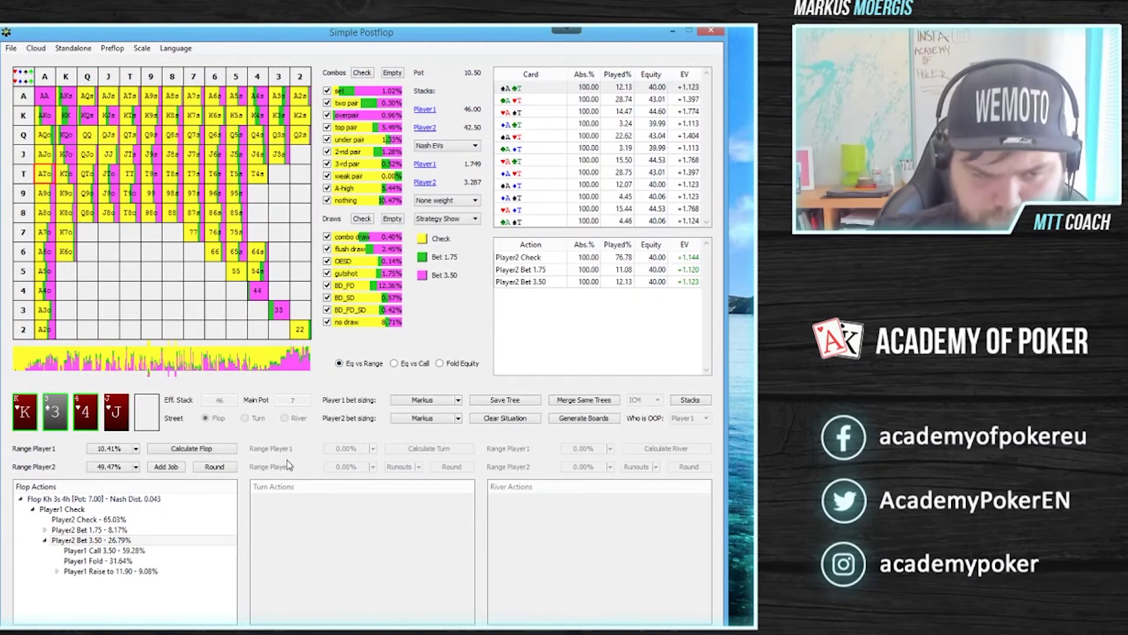
- Switch to the Holdem Manager replayer and advance the hand through the Kh 3s 4h flop action to the Jh turn card
{"action": "left_click", "coordinate": [214, 588]}
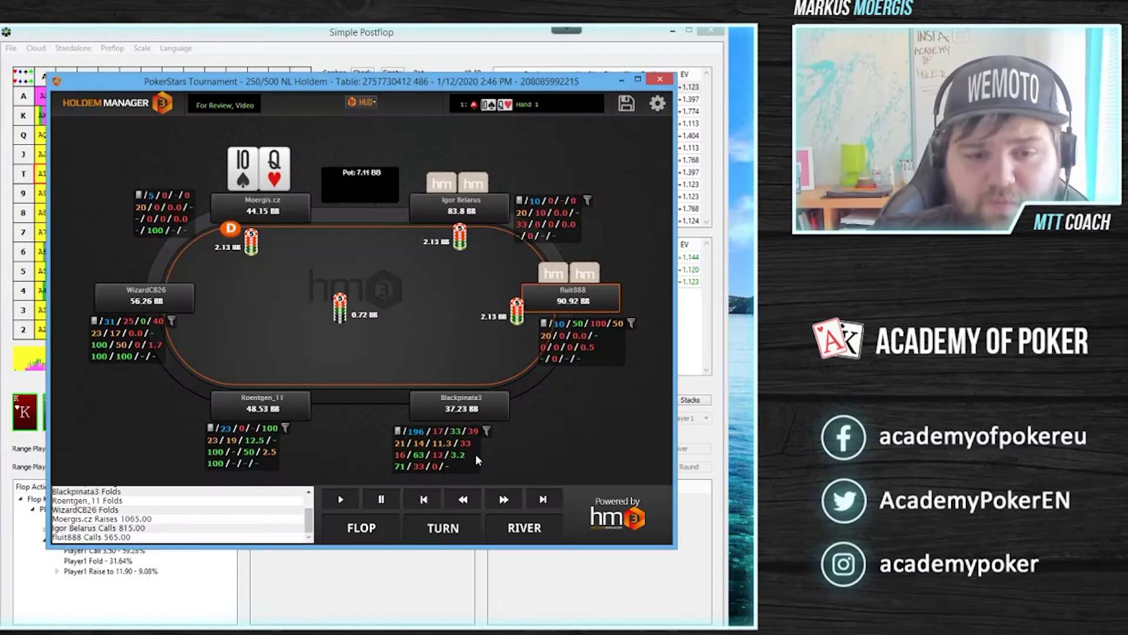
{"action": "left_click", "coordinate": [498, 500]}
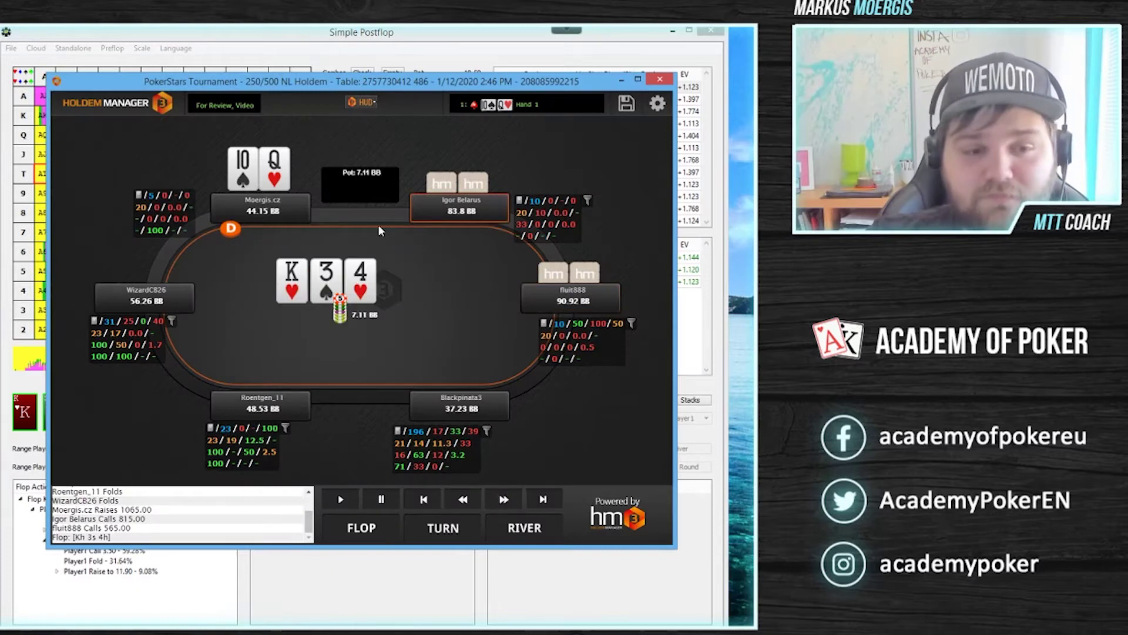
{"action": "left_click", "coordinate": [500, 499]}
{"action": "left_click", "coordinate": [500, 500]}
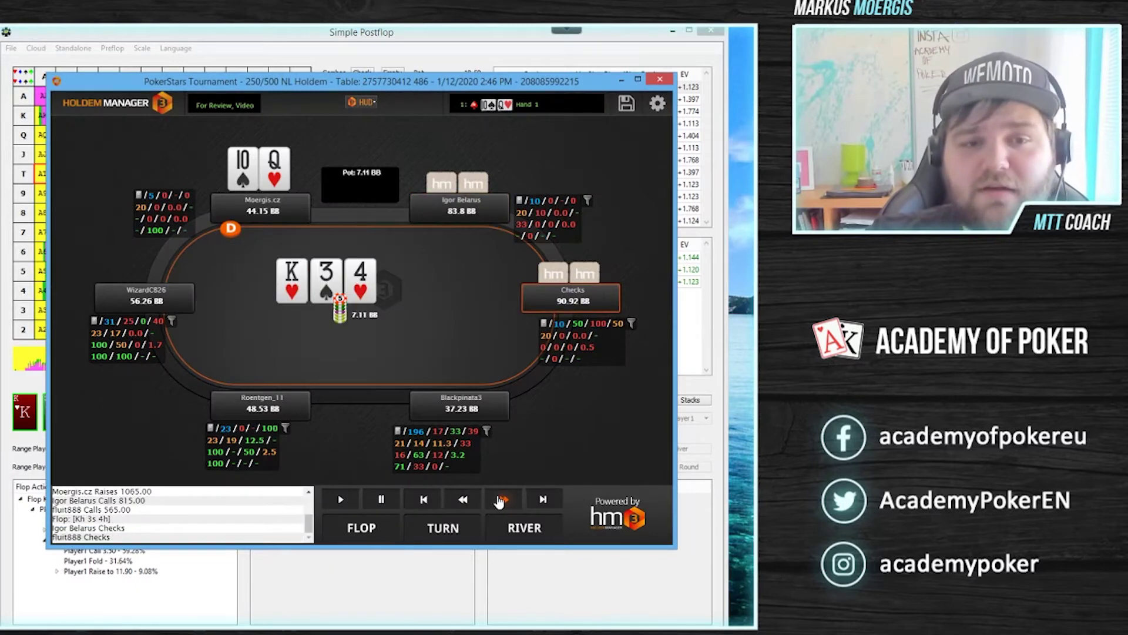
{"action": "left_click", "coordinate": [500, 500]}
{"action": "left_click", "coordinate": [507, 500]}
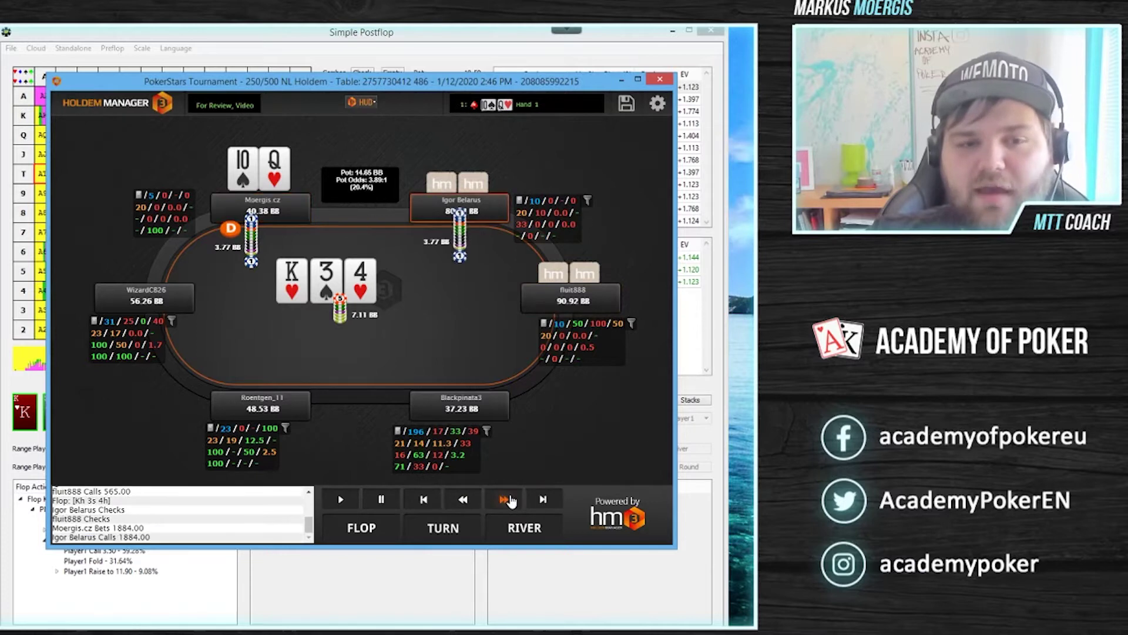
{"action": "left_click", "coordinate": [509, 500]}
{"action": "left_click", "coordinate": [509, 500]}
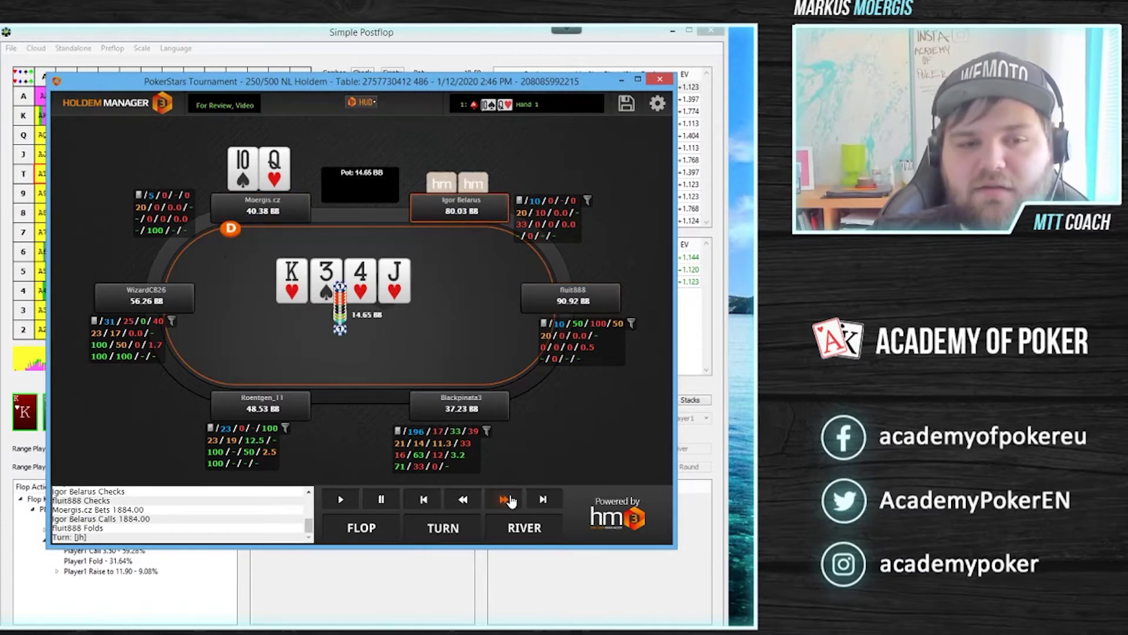
- Switch to Simple Postflop and examine Player2's flop strategy after Player1's check, specifically for the Qh Ts combo
{"action": "left_click", "coordinate": [711, 388]}
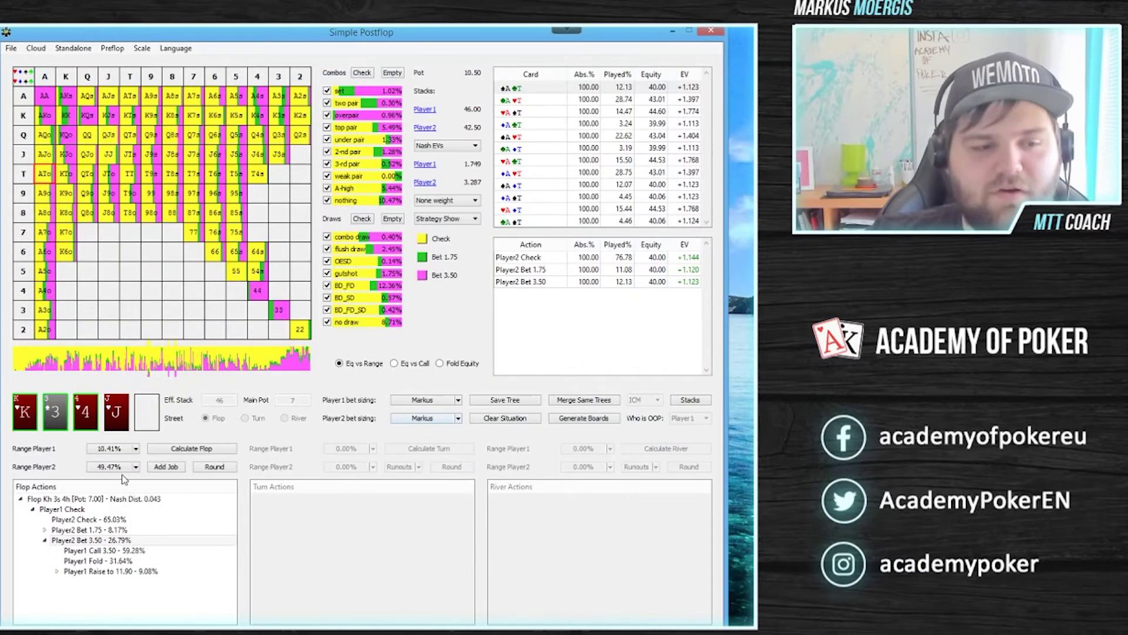
{"action": "left_click", "coordinate": [59, 509]}
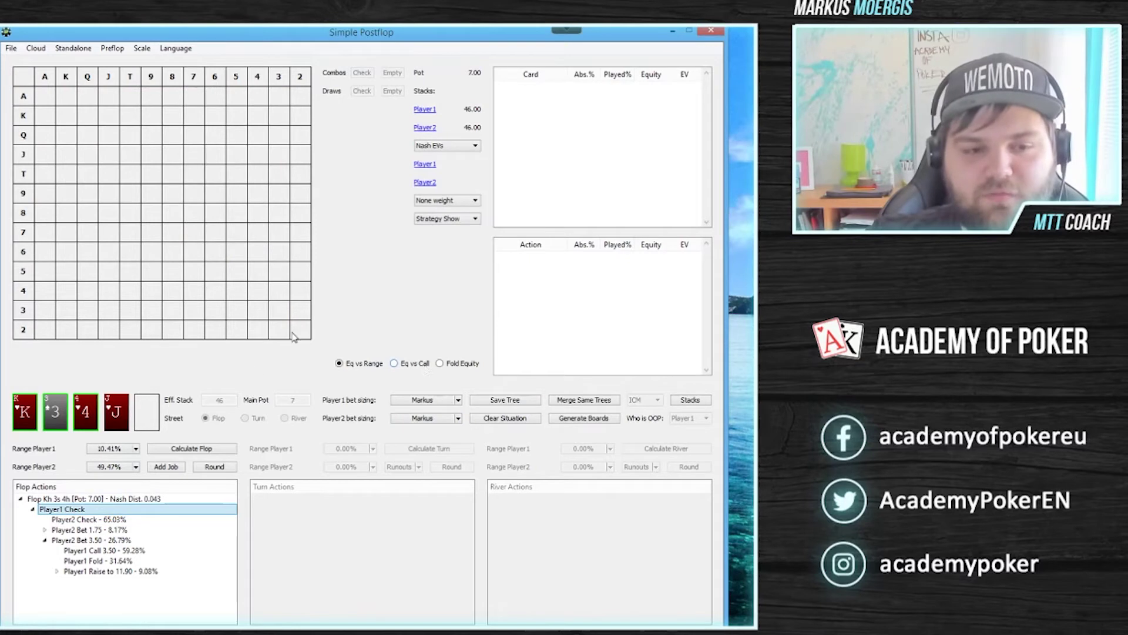
{"action": "left_click", "coordinate": [83, 521]}
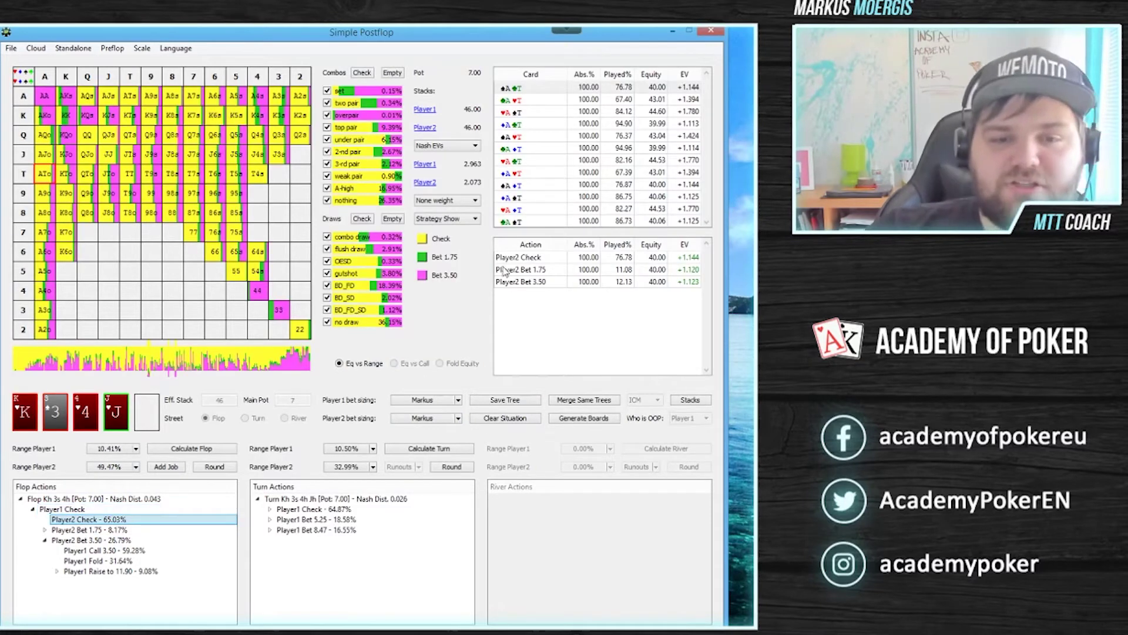
{"action": "left_click", "coordinate": [45, 540]}
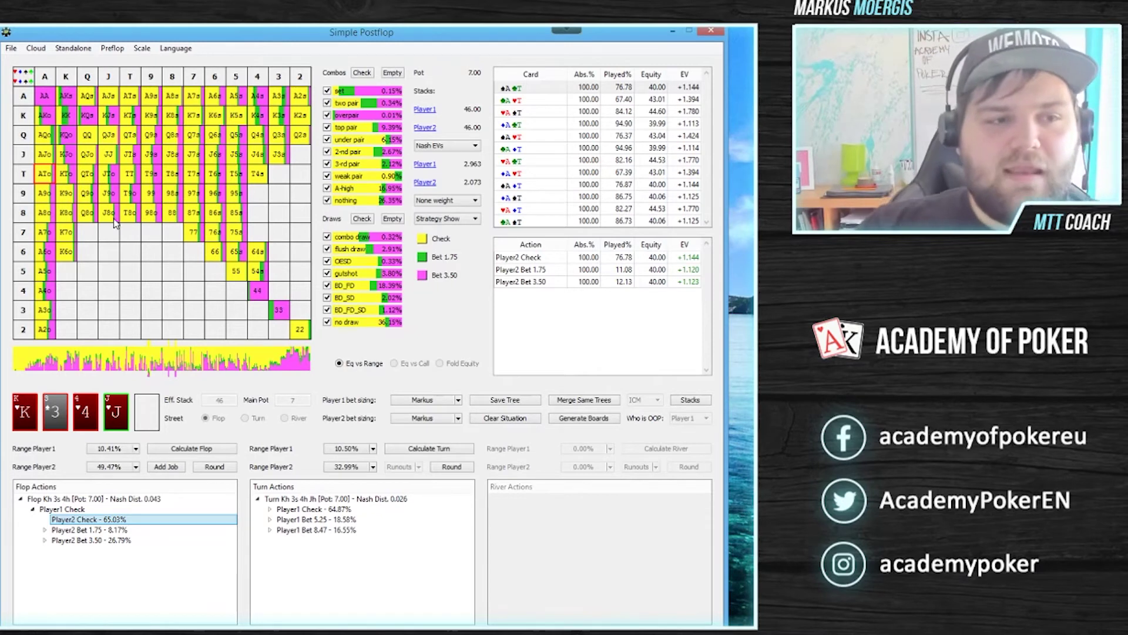
{"action": "left_click", "coordinate": [85, 175]}
{"action": "left_click", "coordinate": [542, 113]}
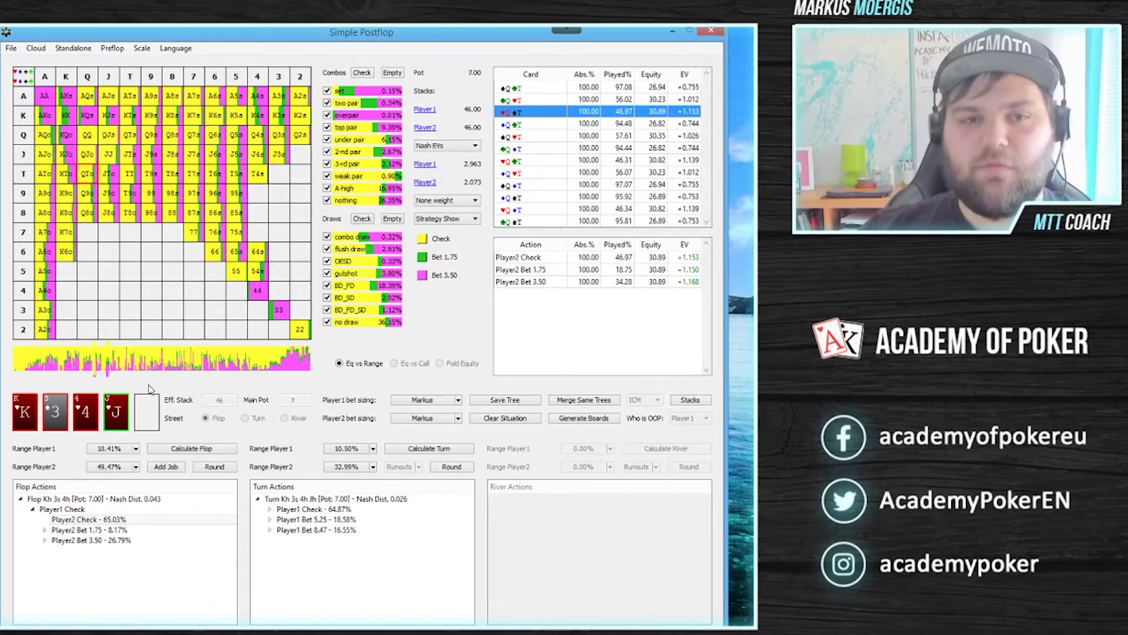
- Show Player1's response to Player2's 3.50 flop bet and examine the As 8s combo
{"action": "left_click", "coordinate": [45, 539]}
{"action": "left_click", "coordinate": [91, 551]}
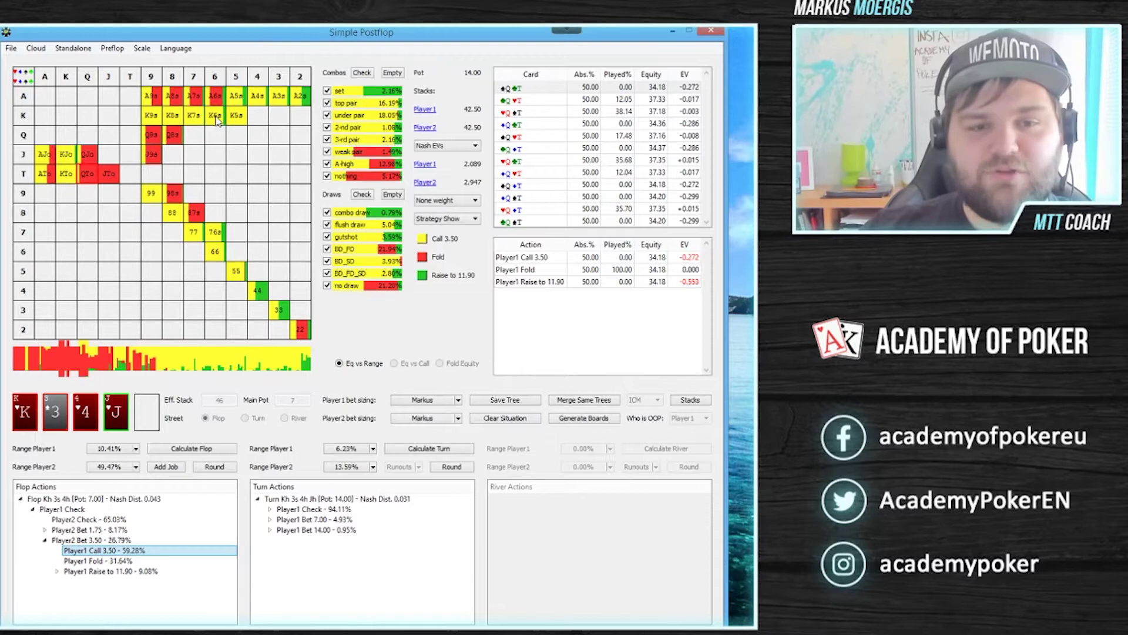
{"action": "left_click", "coordinate": [175, 100]}
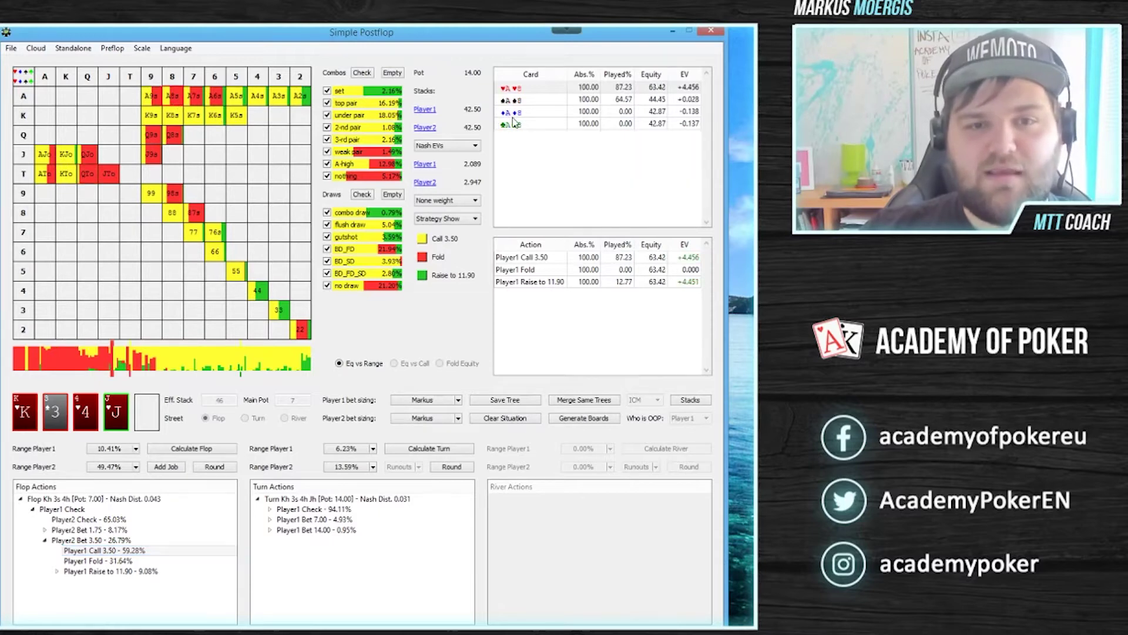
{"action": "left_click", "coordinate": [543, 100]}
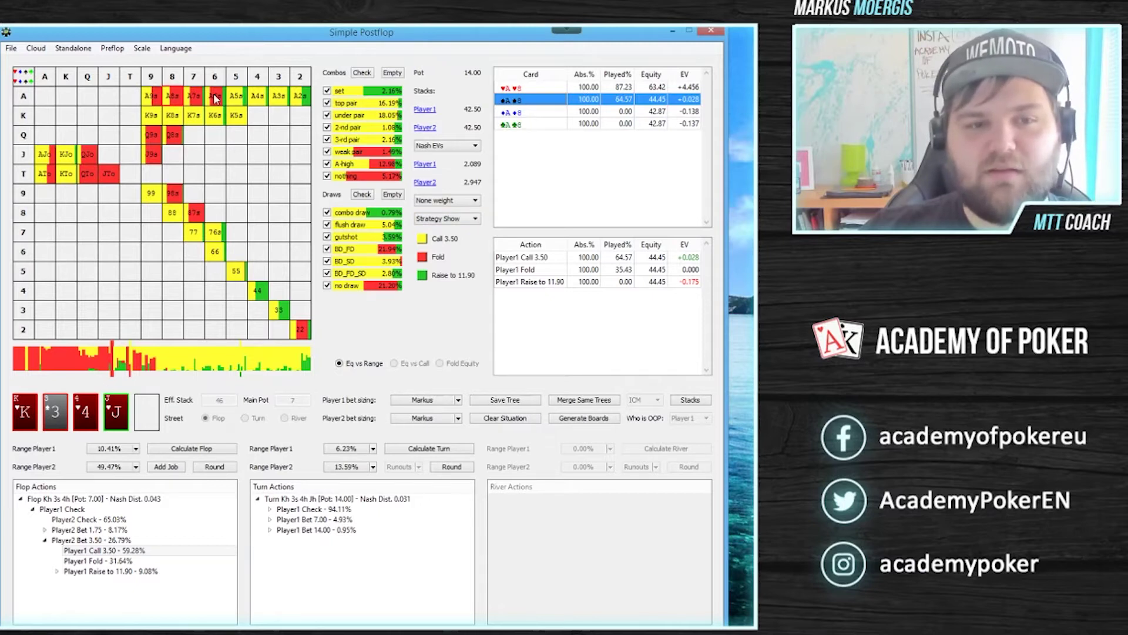
- Compare Player1's call, fold and raise frequencies across the suited A2 combos facing the 3.50 bet
{"action": "left_click", "coordinate": [300, 99]}
{"action": "left_click", "coordinate": [541, 101]}
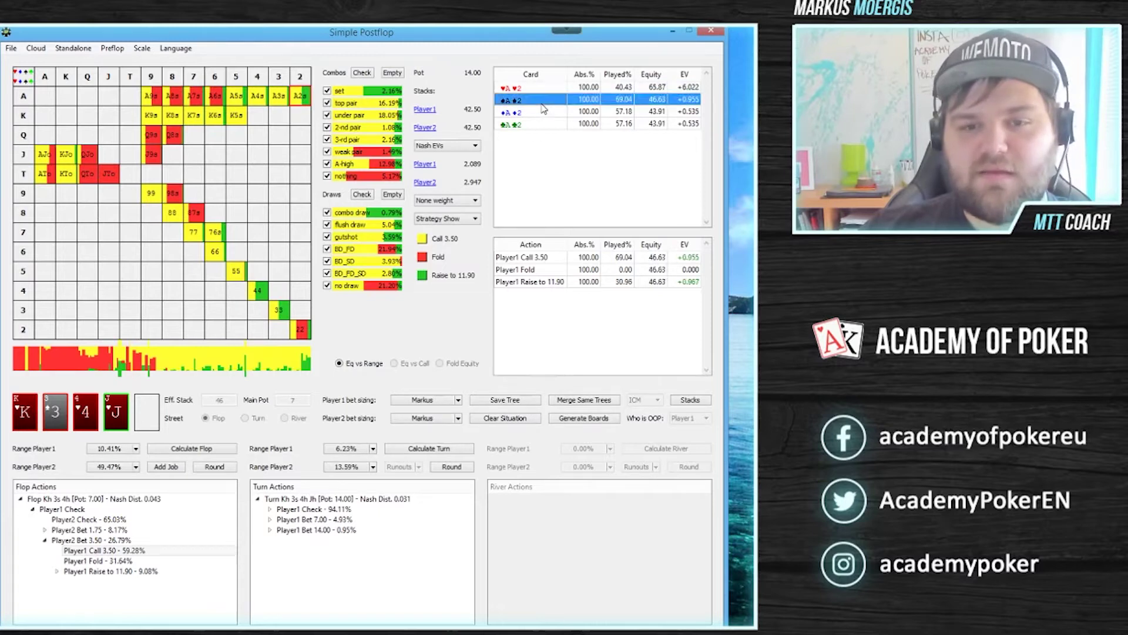
{"action": "left_click", "coordinate": [530, 124]}
{"action": "left_click", "coordinate": [528, 140]}
{"action": "left_click", "coordinate": [532, 113]}
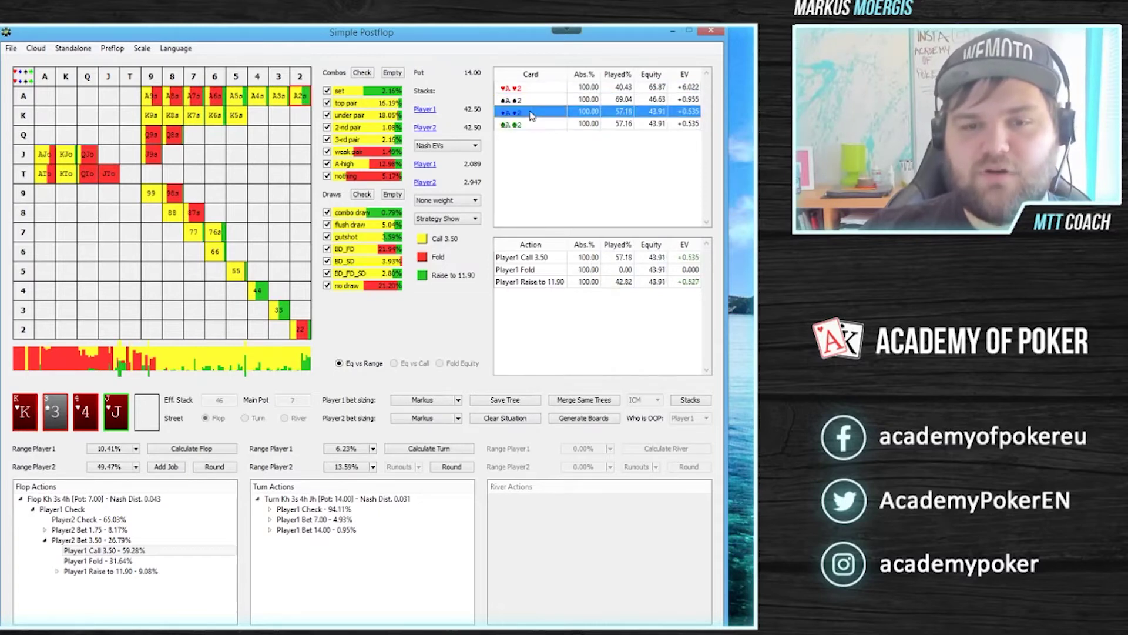
{"action": "left_click", "coordinate": [531, 101]}
{"action": "left_click", "coordinate": [533, 88]}
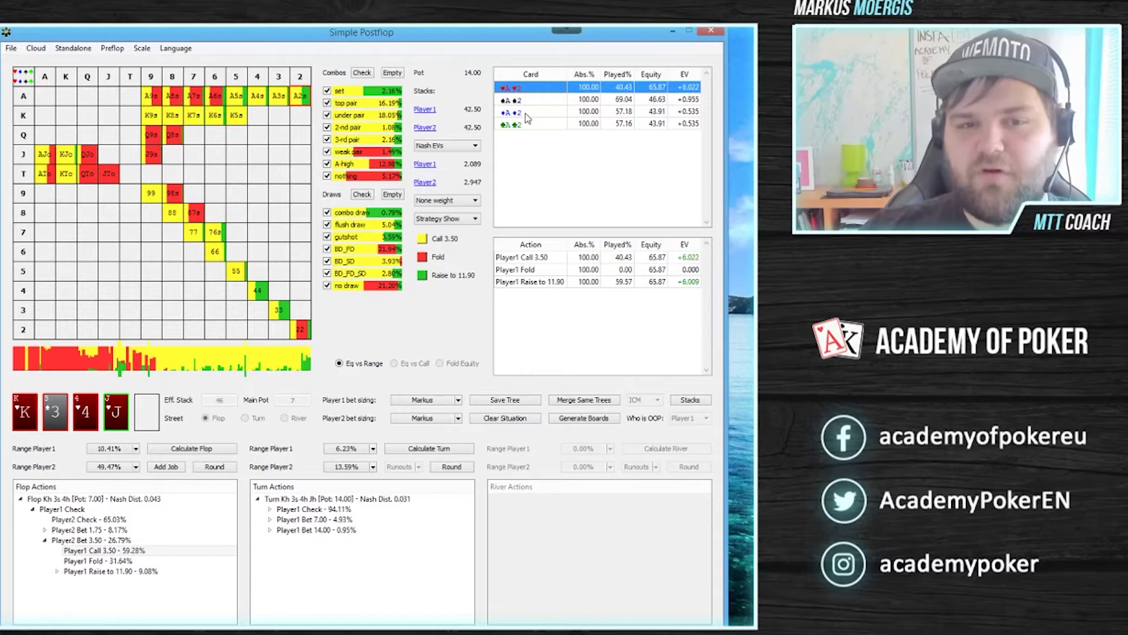
{"action": "left_click", "coordinate": [531, 102]}
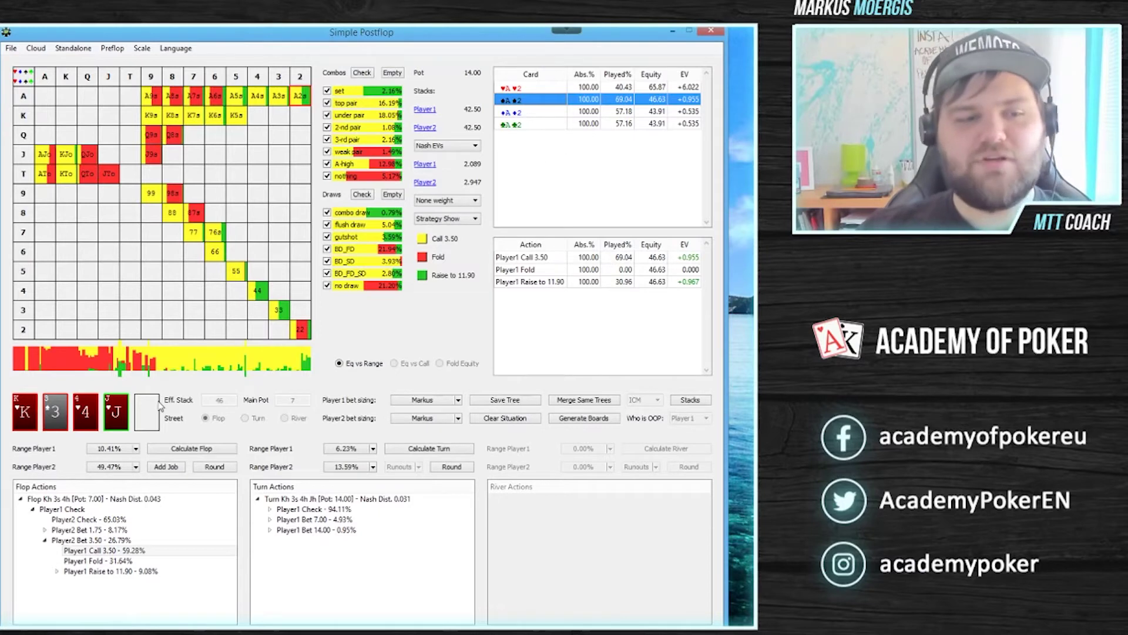
- Compare Player1's call, fold and raise frequencies across the suited A3 combos facing the 3.50 bet
{"action": "left_click", "coordinate": [277, 96]}
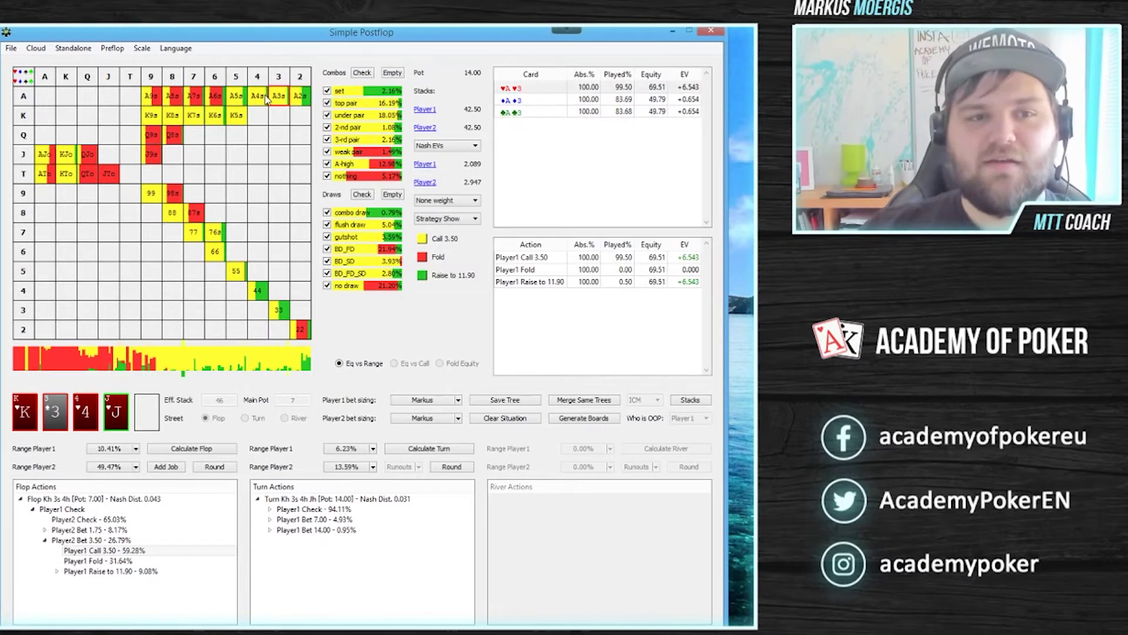
{"action": "left_click", "coordinate": [516, 100]}
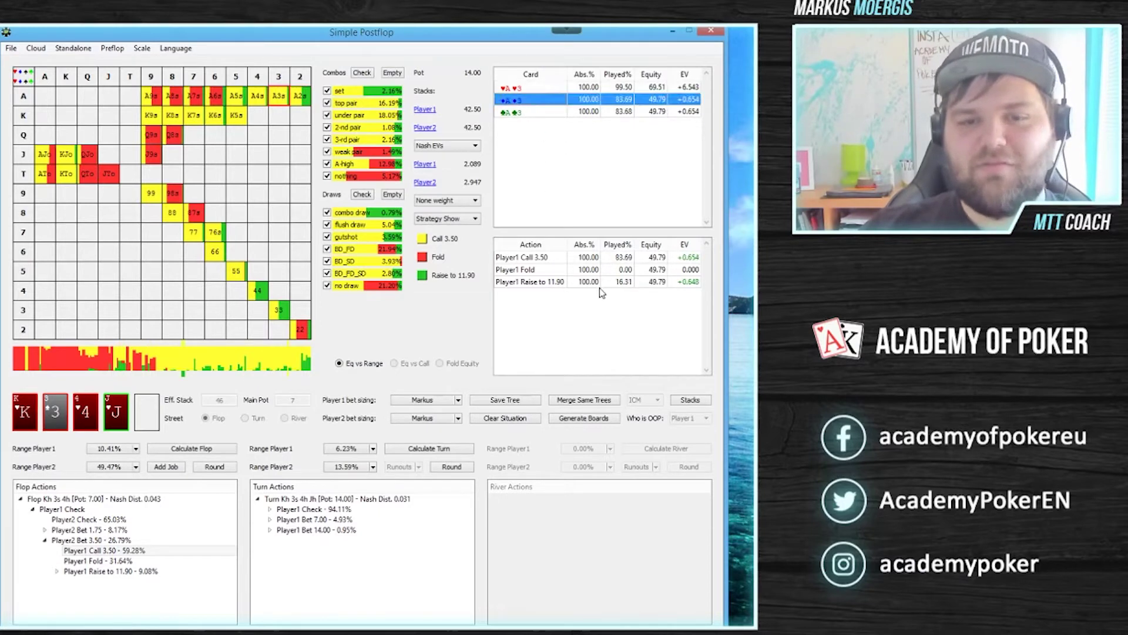
{"action": "left_click", "coordinate": [539, 112]}
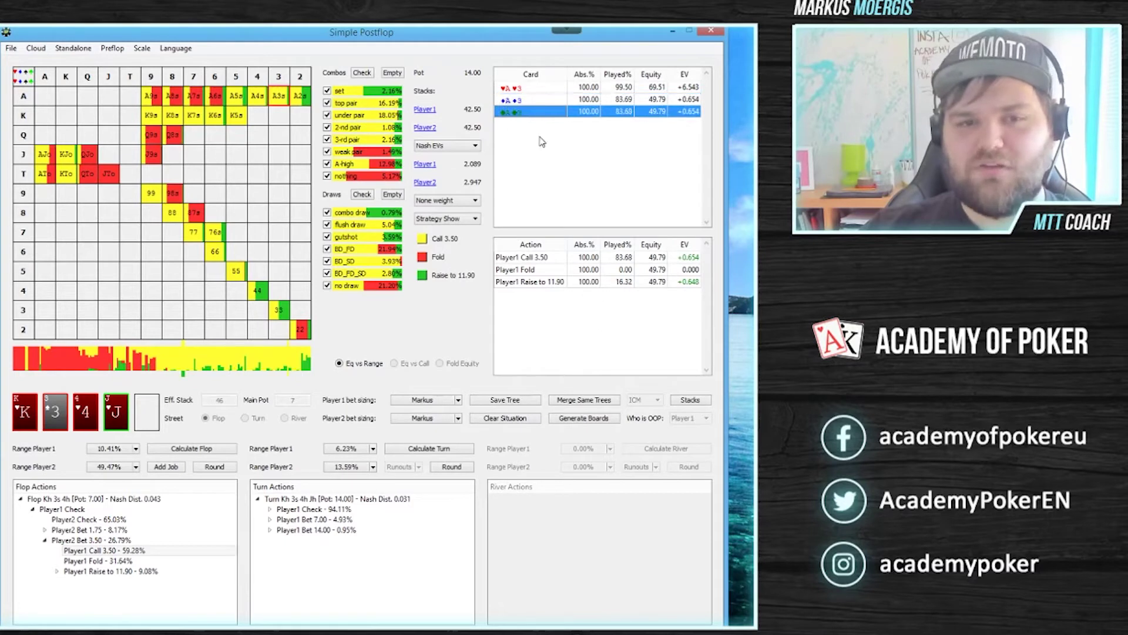
{"action": "left_click", "coordinate": [527, 88]}
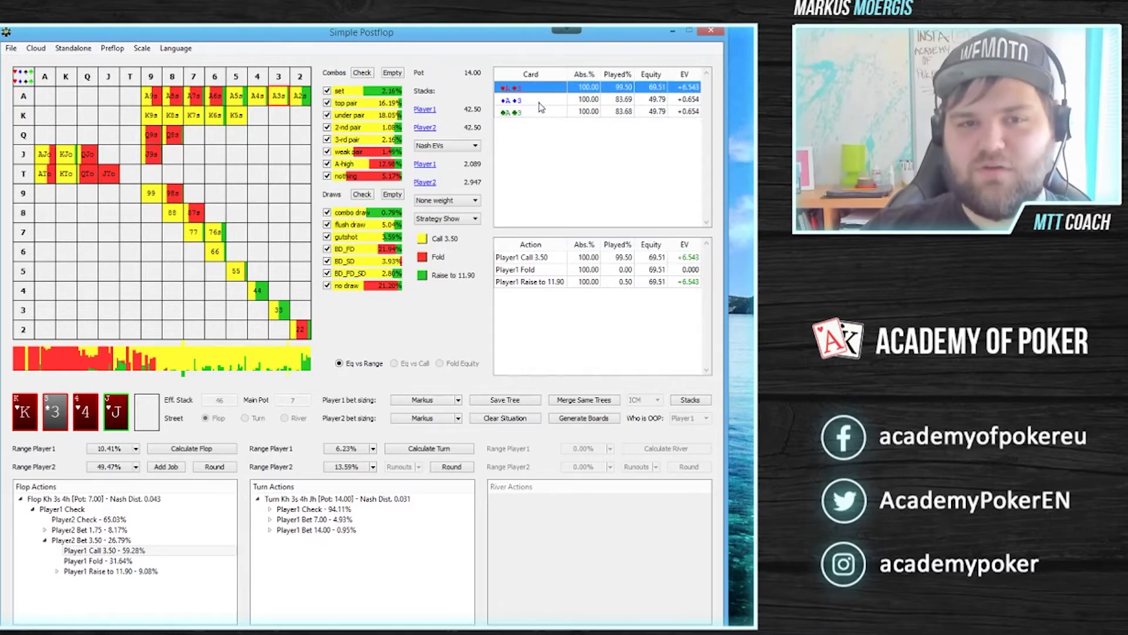
{"action": "left_click", "coordinate": [538, 102]}
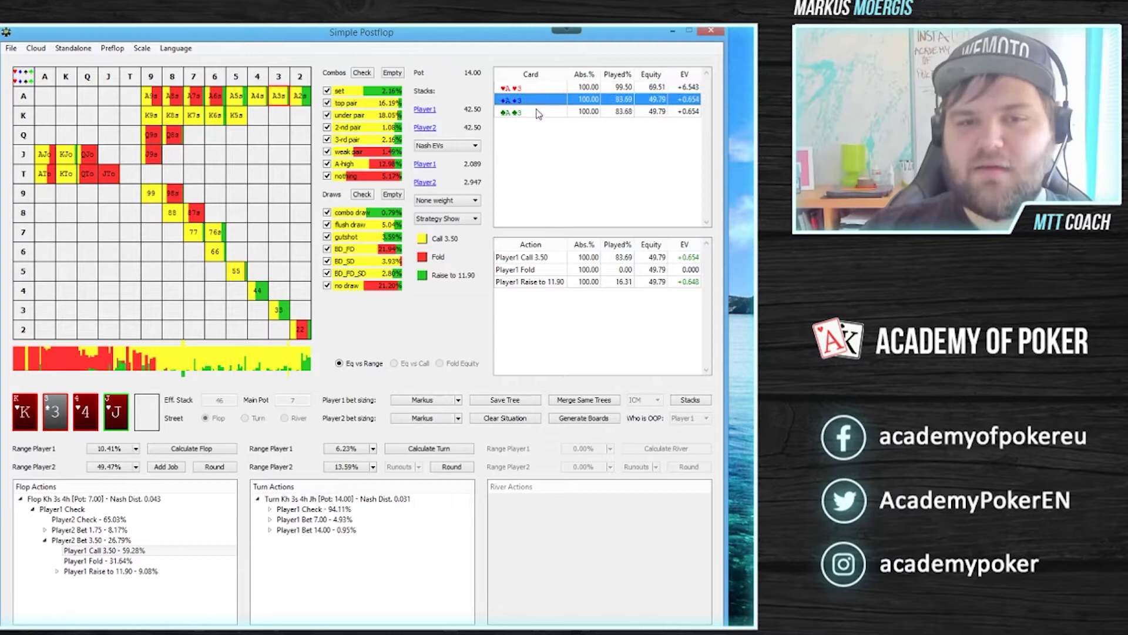
{"action": "left_click", "coordinate": [539, 113]}
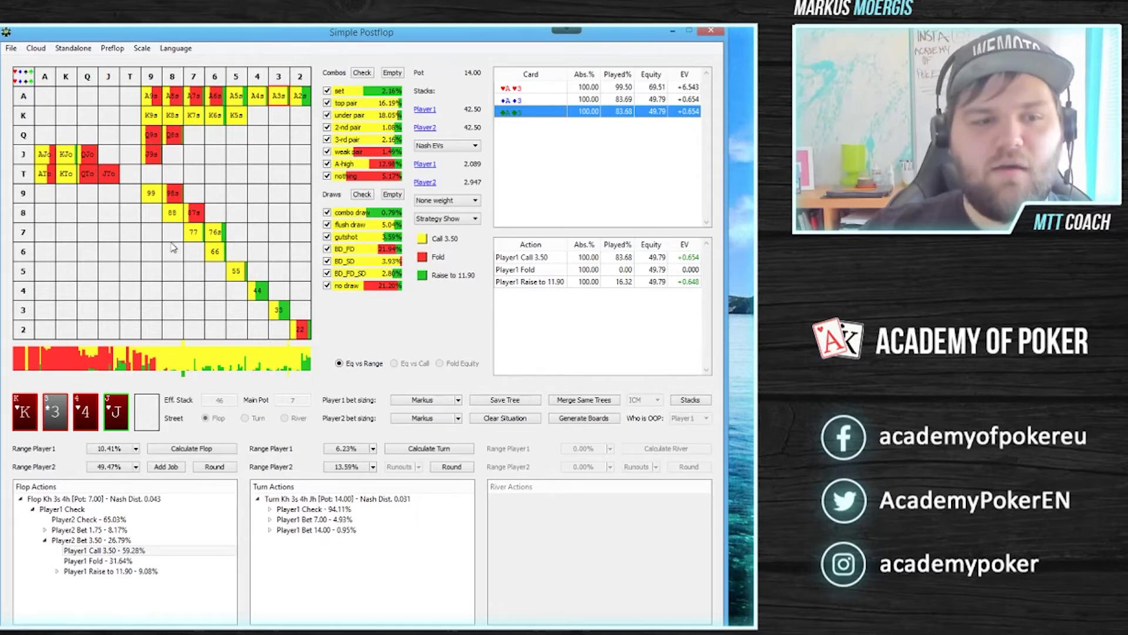
- Examine Player1's responses to the 3.50 bet with pocket fours, offsuit AJ and offsuit KJ
{"action": "left_click", "coordinate": [257, 290]}
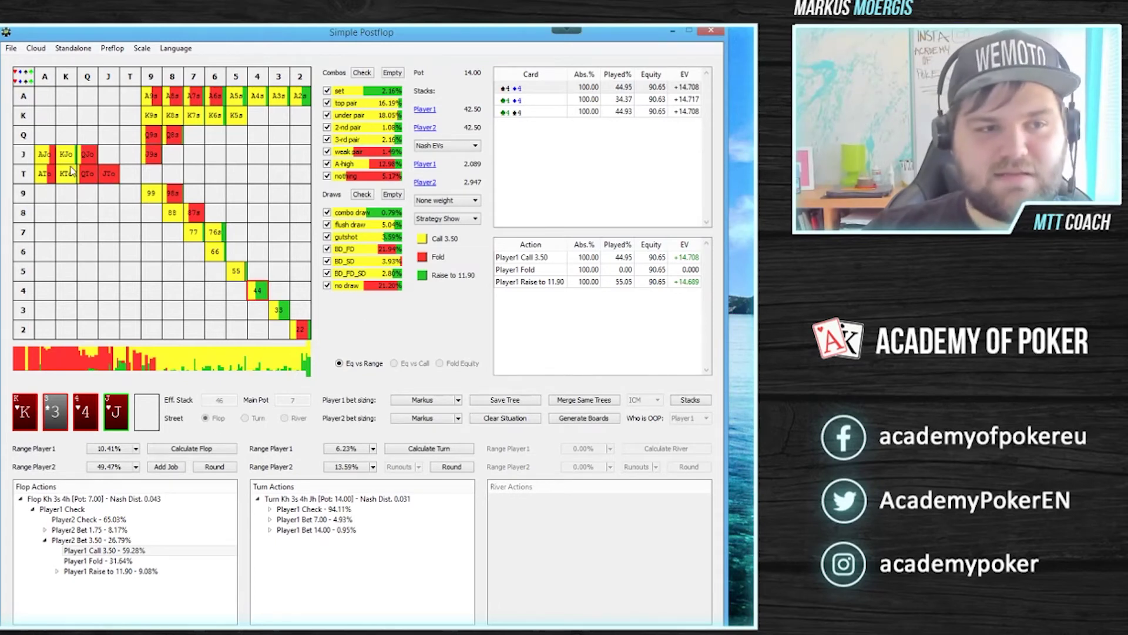
{"action": "left_click", "coordinate": [44, 158]}
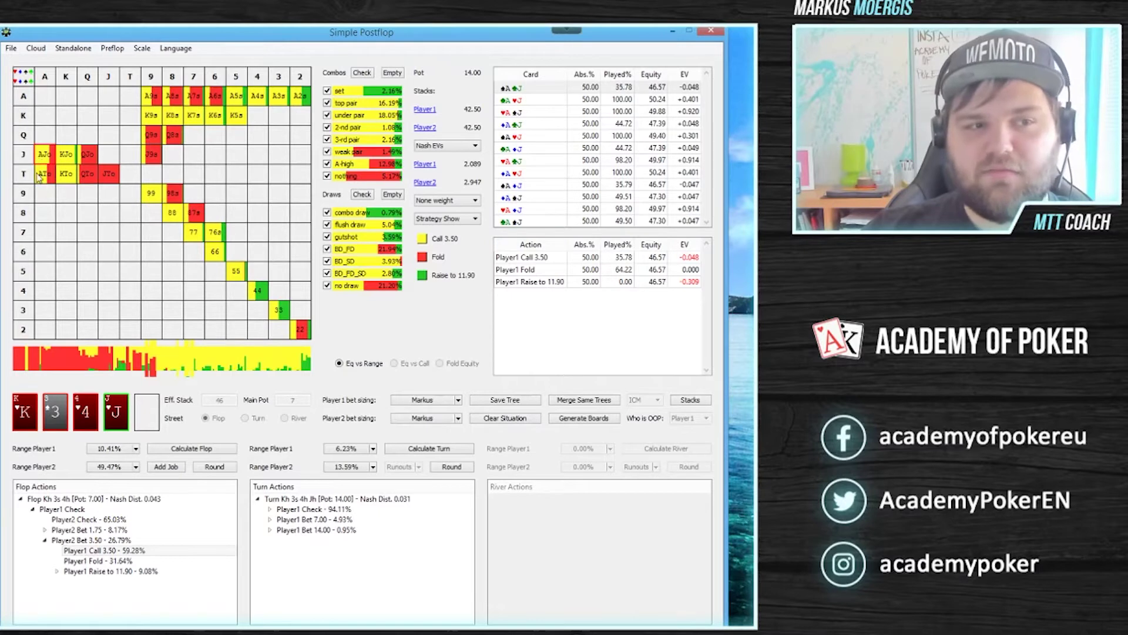
{"action": "left_click", "coordinate": [68, 155]}
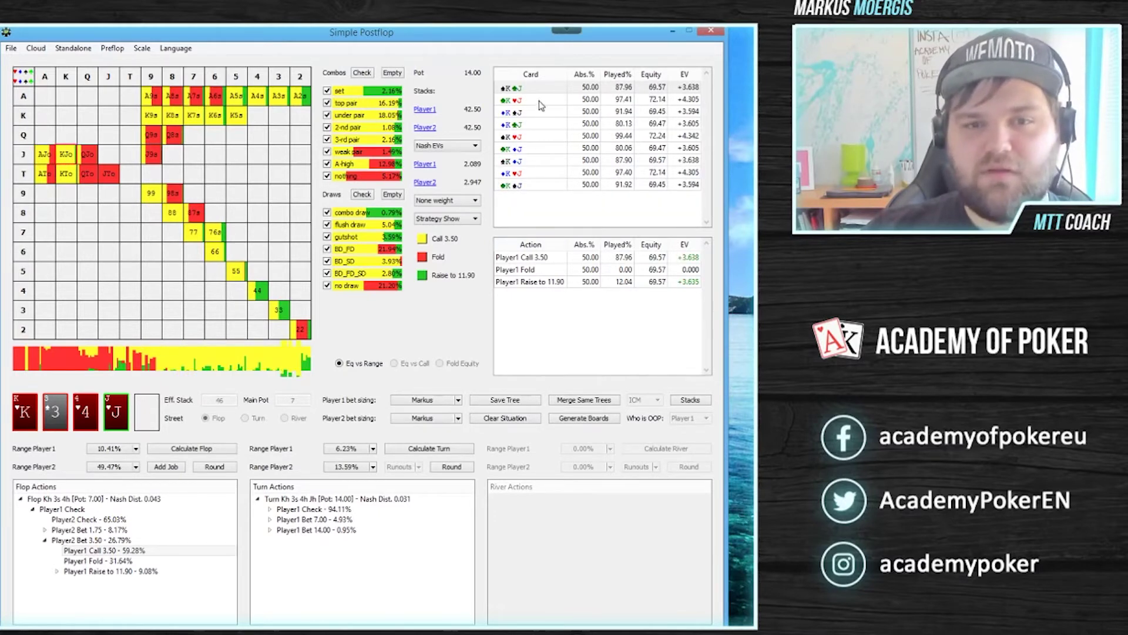
- Compare Player1's call, fold and raise frequencies across the offsuit KJ combos facing the 3.50 bet
{"action": "mouse_move", "coordinate": [541, 106]}
{"action": "left_mouse_down"}
{"action": "mouse_move", "coordinate": [531, 135]}
{"action": "mouse_move", "coordinate": [531, 125]}
{"action": "left_mouse_up"}
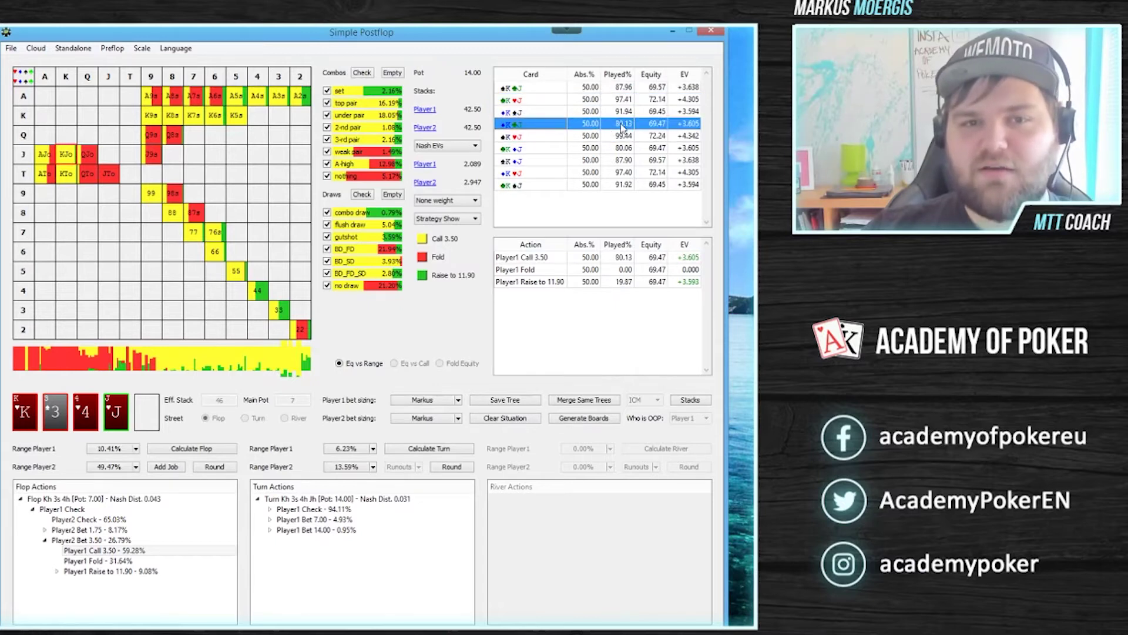
{"action": "left_click", "coordinate": [526, 100]}
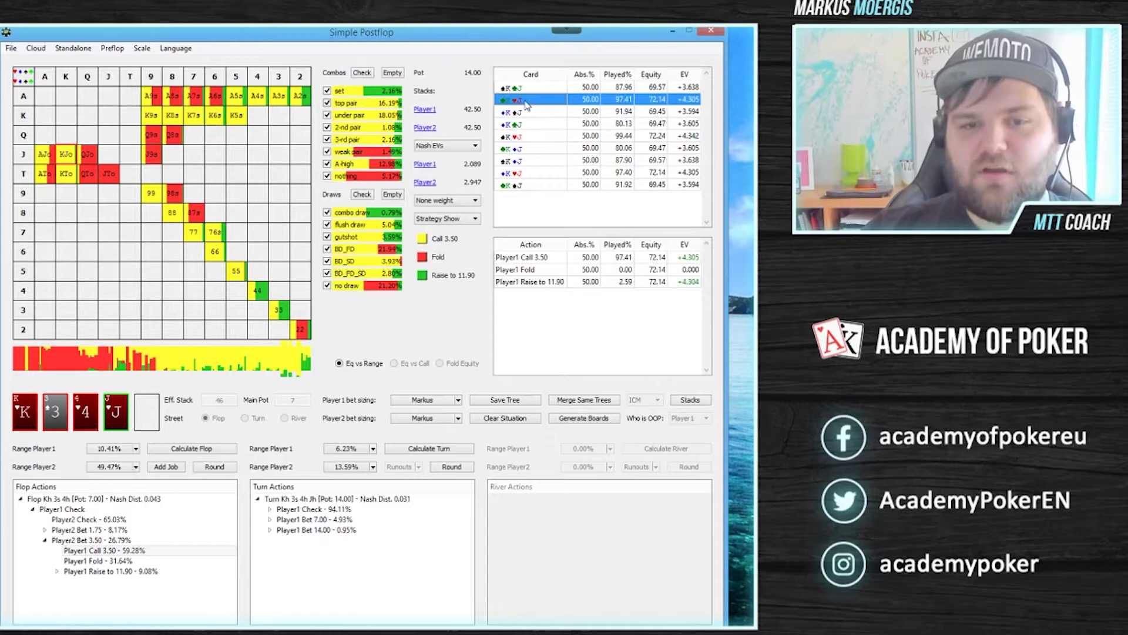
{"action": "left_click", "coordinate": [534, 172]}
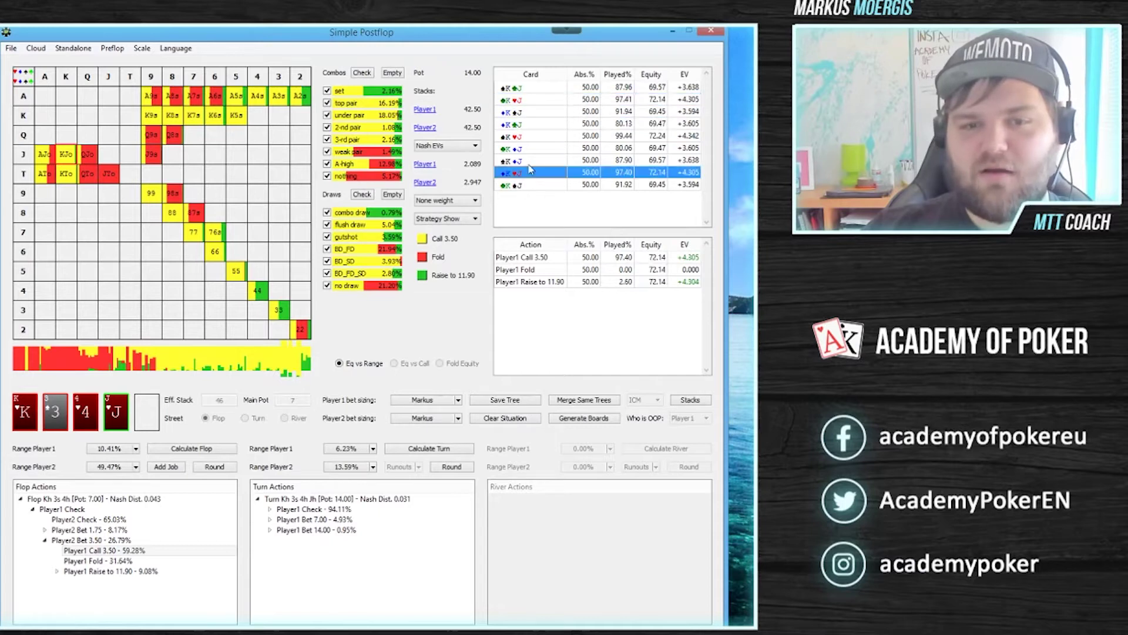
{"action": "left_click", "coordinate": [530, 163]}
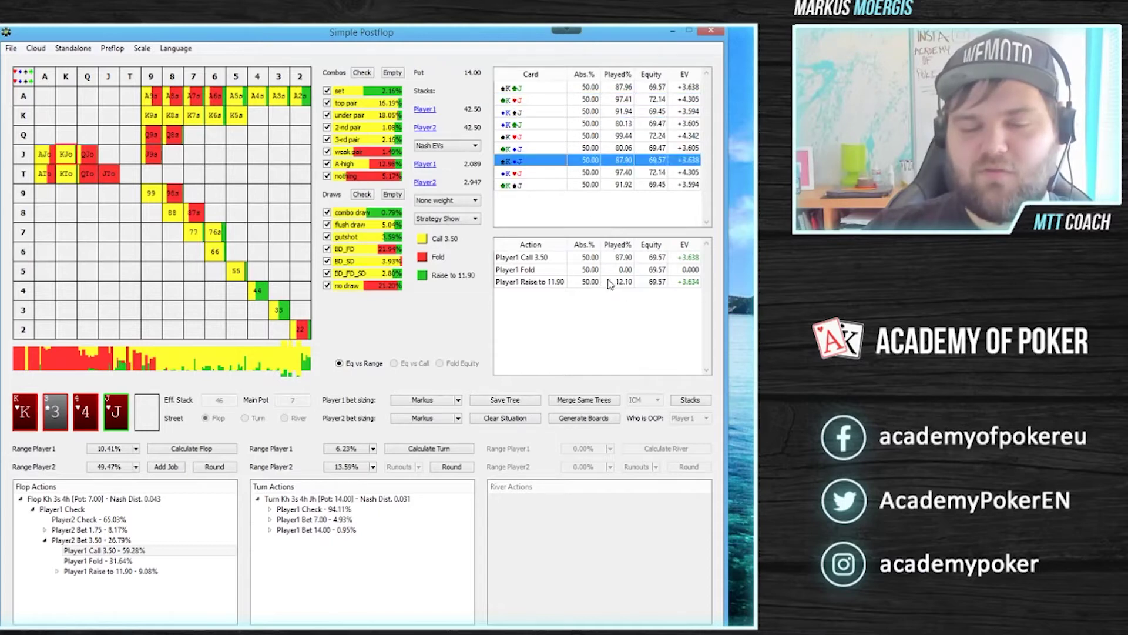
- Calculate the Jh turn for the line where Player1 calls the 3.50 flop bet
{"action": "left_click", "coordinate": [124, 551]}
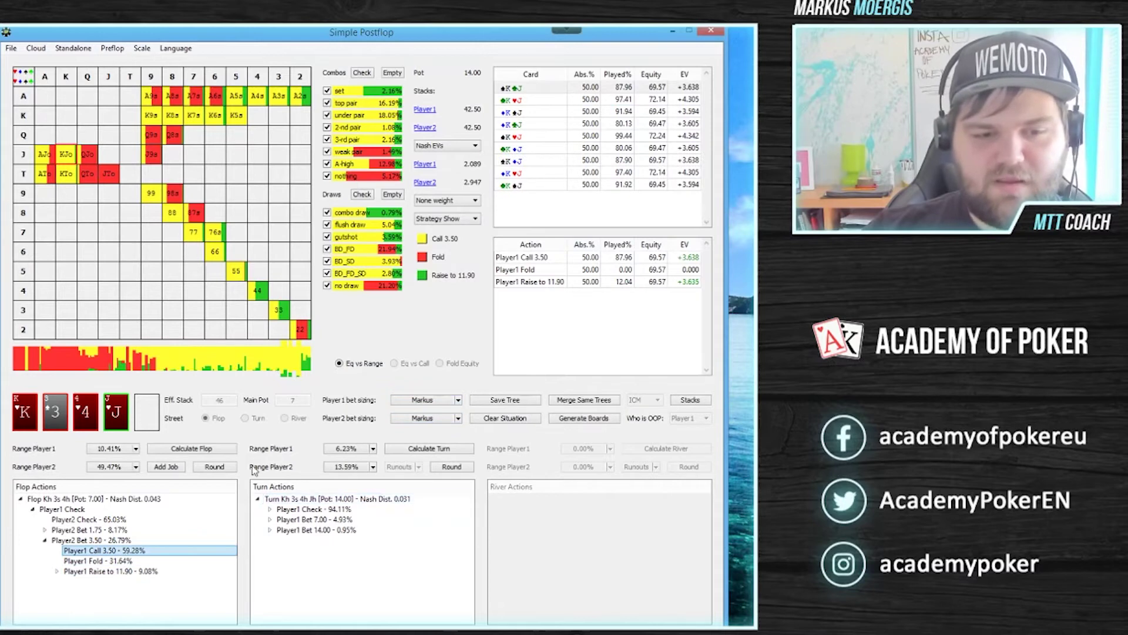
{"action": "left_click", "coordinate": [415, 452]}
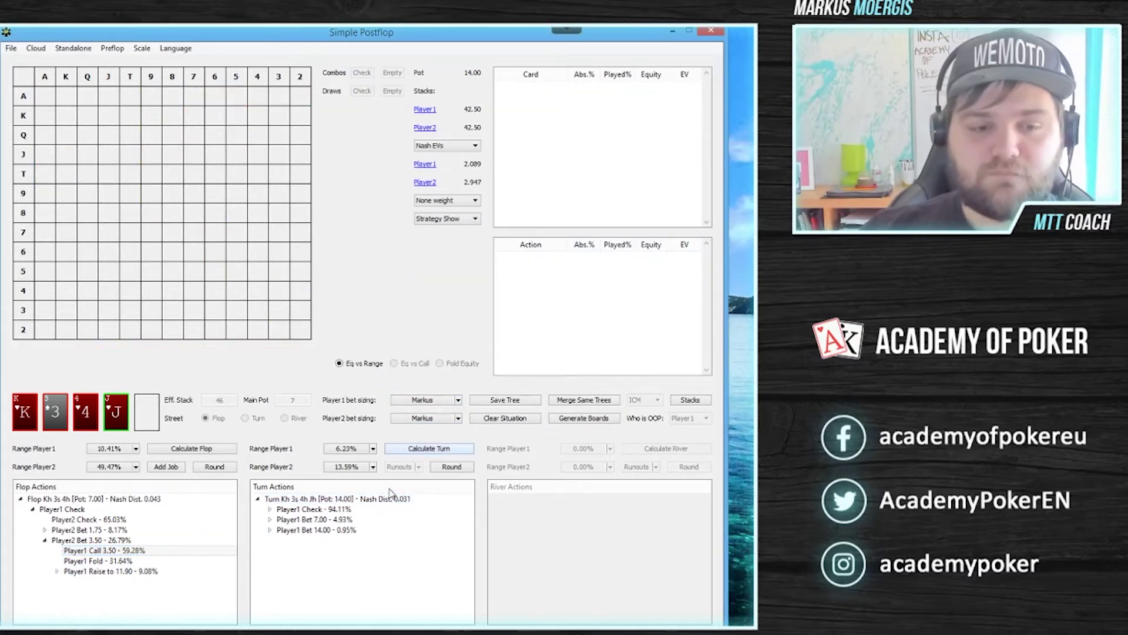
- Switch to the Holdem Manager replayer, advance the hand to the opponent's 7323 turn bet, and return to Simple Postflop
{"action": "left_click", "coordinate": [259, 590]}
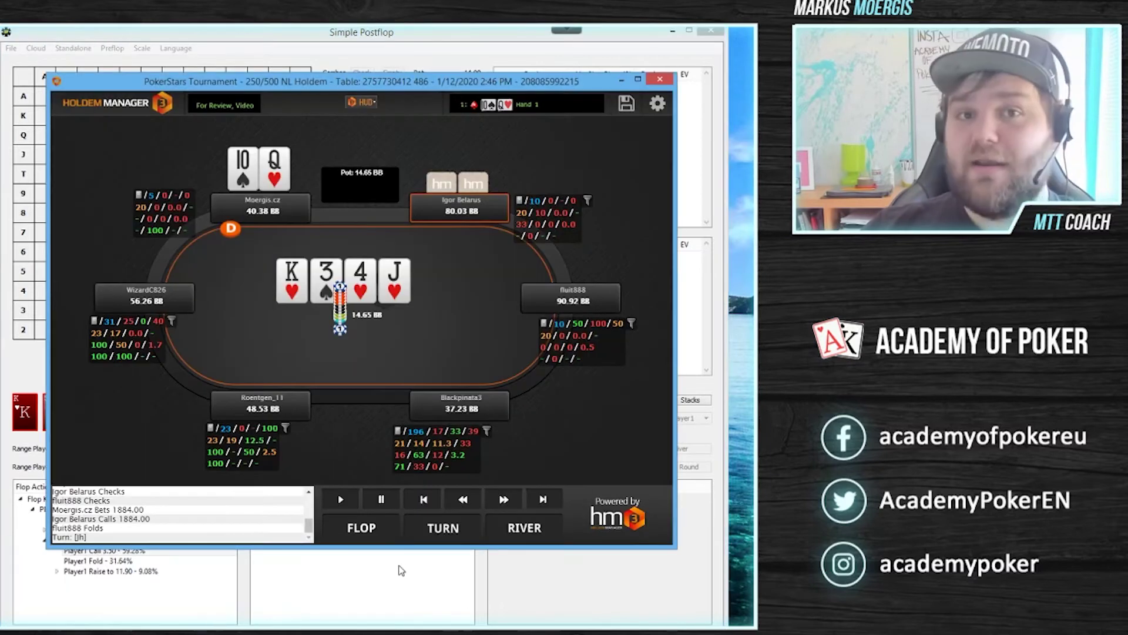
{"action": "left_click", "coordinate": [502, 500]}
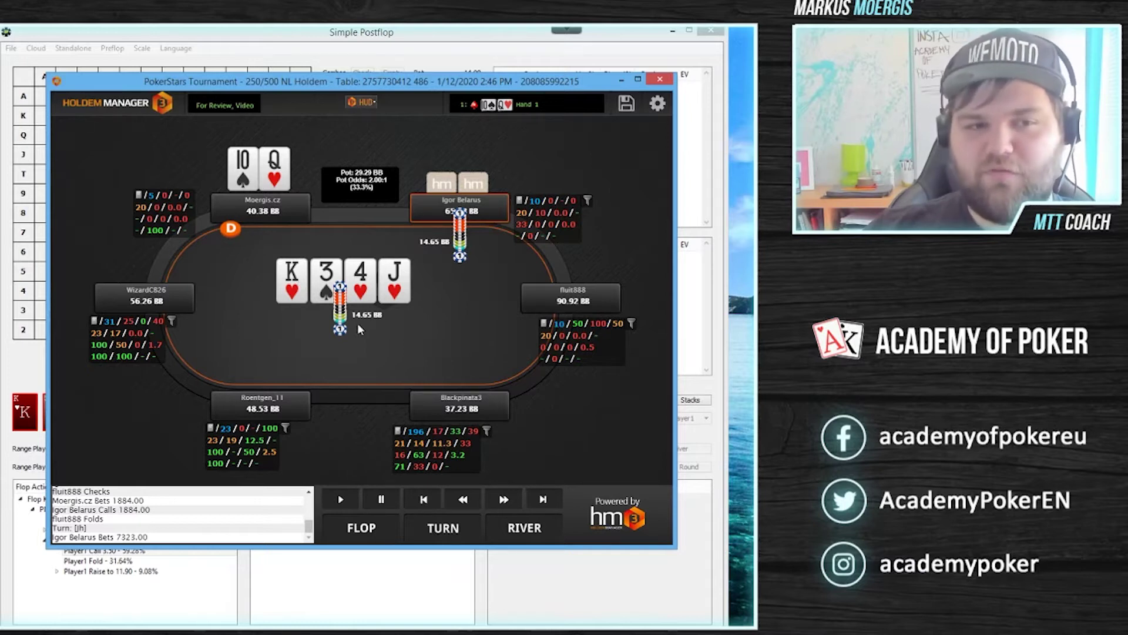
{"action": "left_click", "coordinate": [481, 598]}
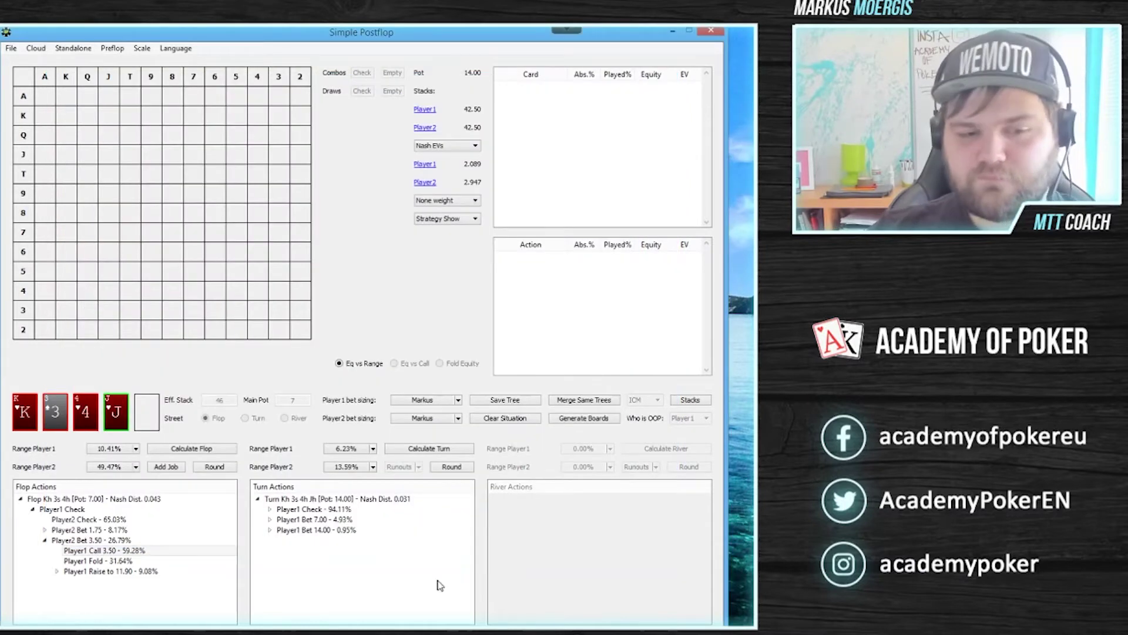
- Show Player1's strategy for the 14.00 bet on the Jh turn and examine the suited A9, A8 and A7 combos
{"action": "left_click", "coordinate": [320, 531]}
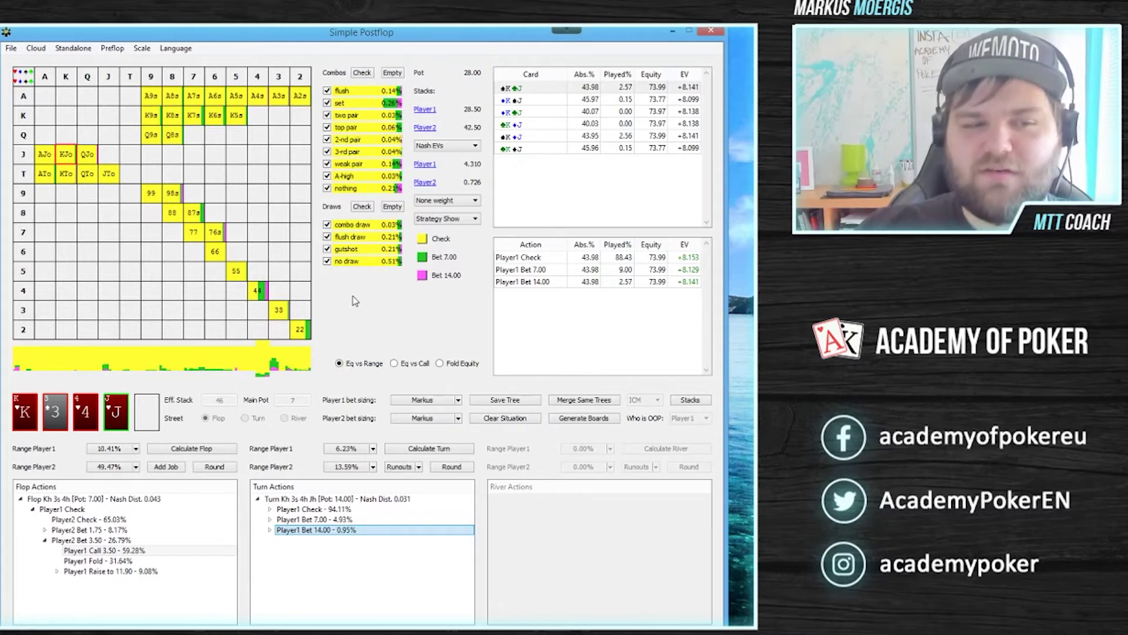
{"action": "left_click", "coordinate": [152, 97]}
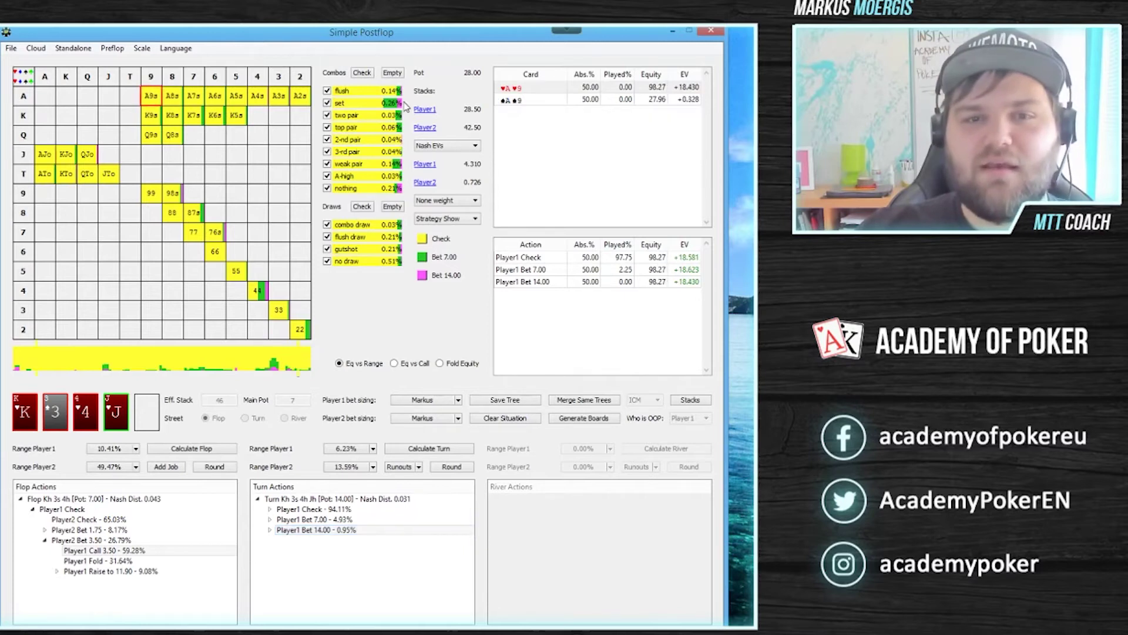
{"action": "left_click", "coordinate": [175, 97]}
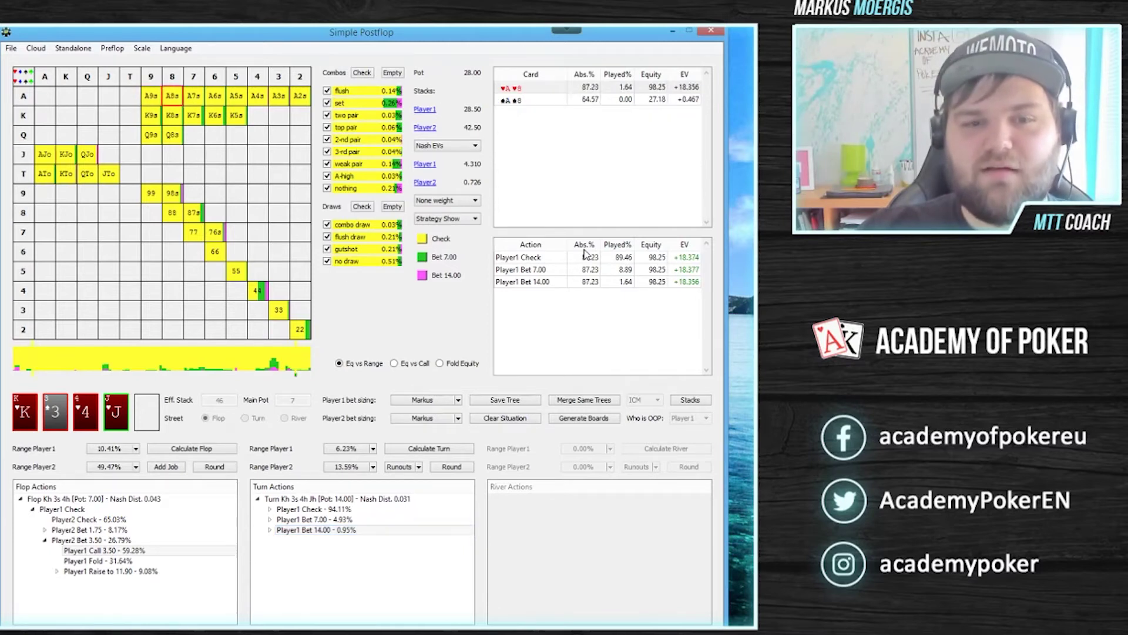
{"action": "left_click", "coordinate": [524, 102]}
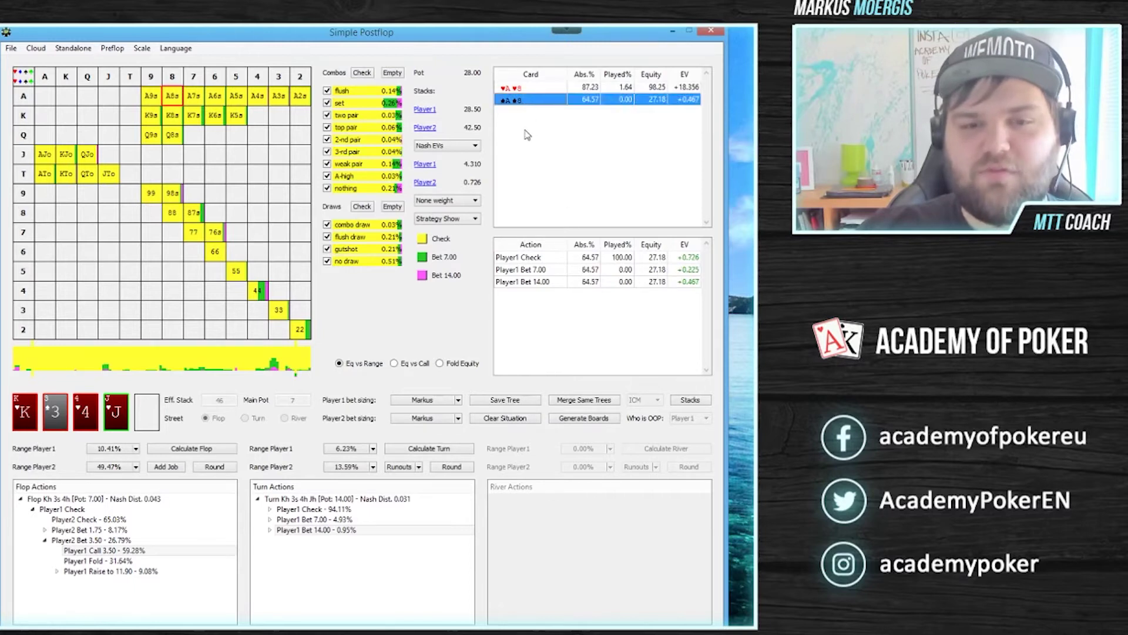
{"action": "left_click", "coordinate": [193, 97]}
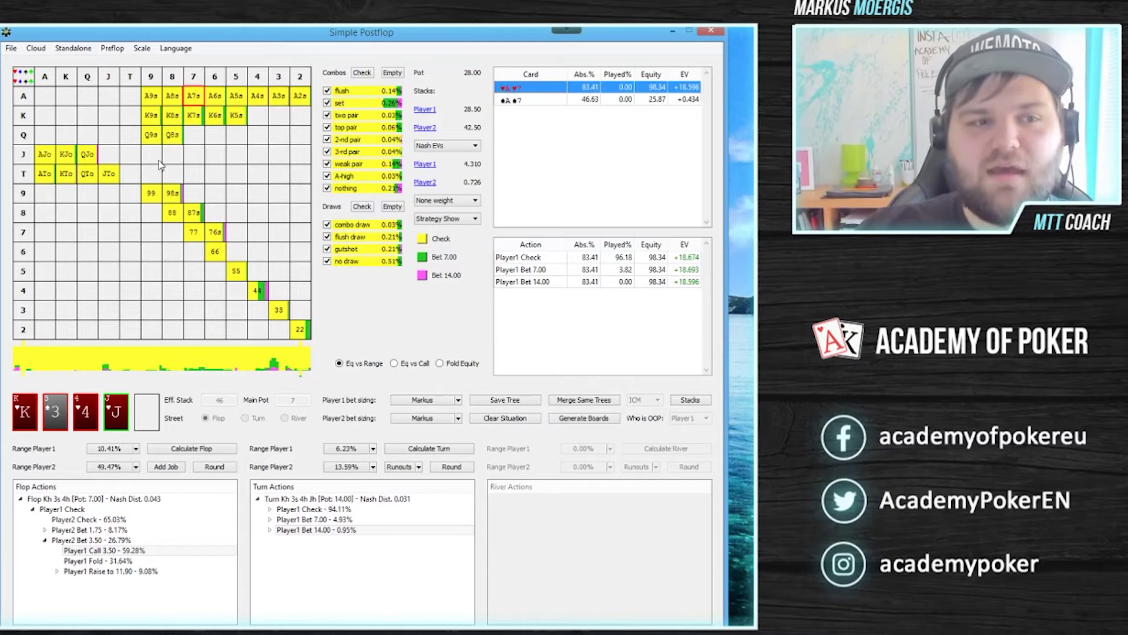
- Compare Player1's check and bet frequencies across the offsuit QJ combos on the turn
{"action": "left_click", "coordinate": [88, 156]}
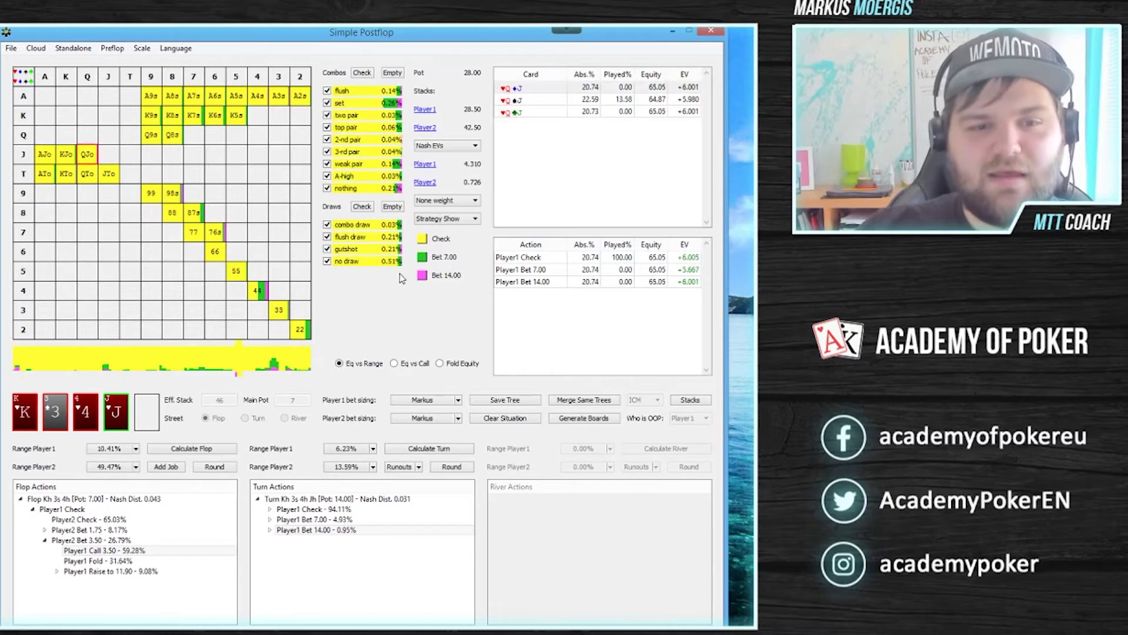
{"action": "left_click", "coordinate": [529, 100]}
{"action": "left_click", "coordinate": [531, 116]}
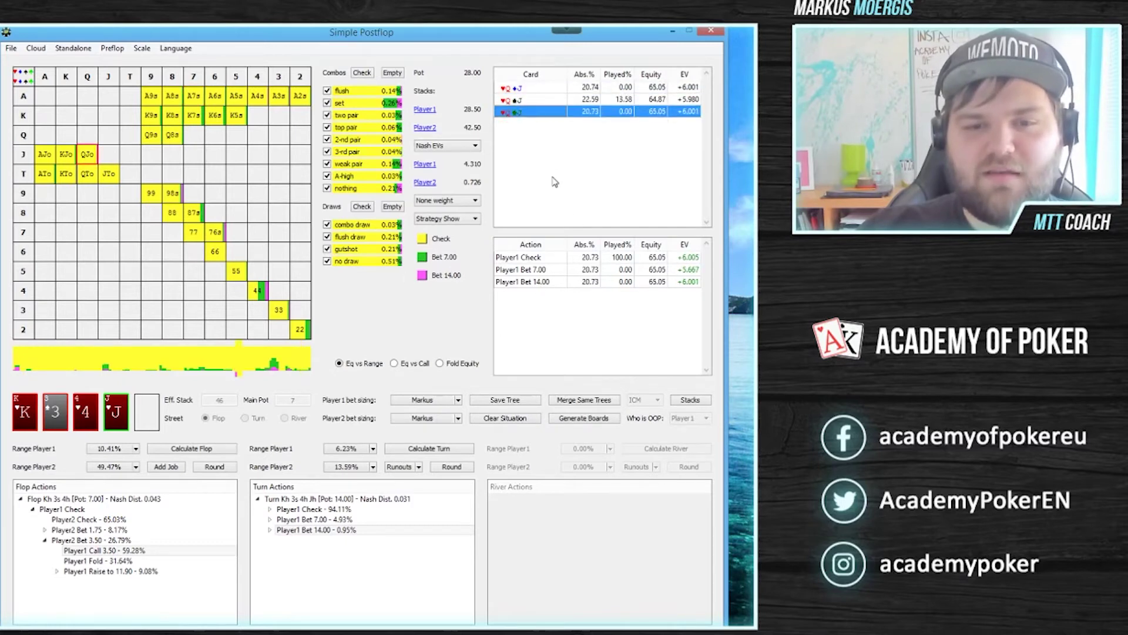
{"action": "left_click", "coordinate": [532, 100]}
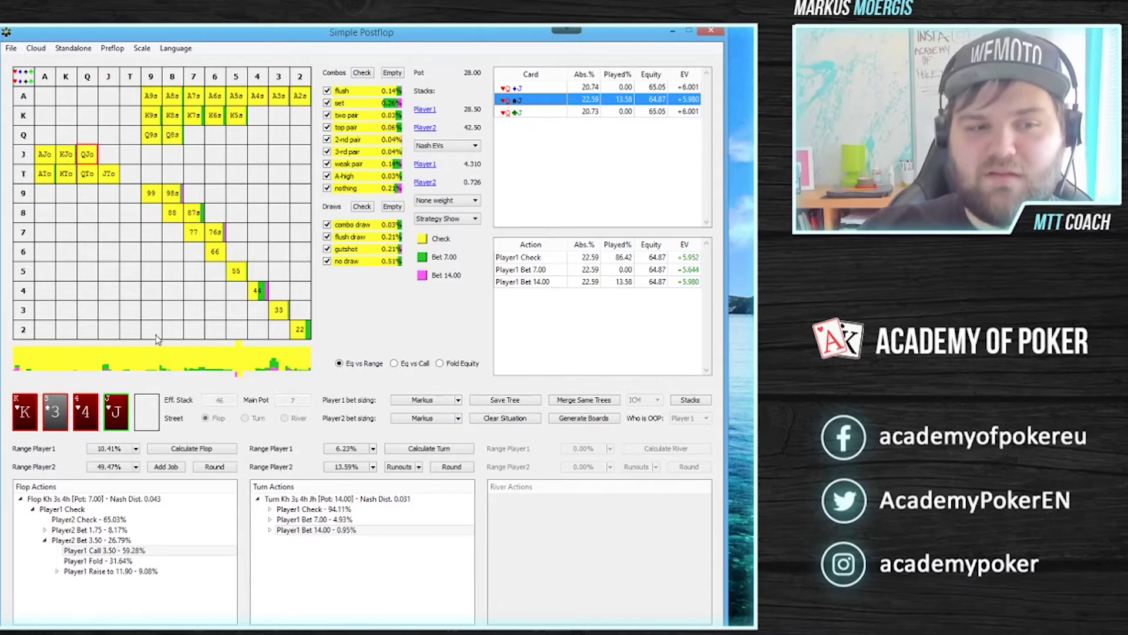
- Compare Player1's turn check, 7.00 bet and 14.00 bet frequencies across the pocket fours combos
{"action": "left_click", "coordinate": [255, 300]}
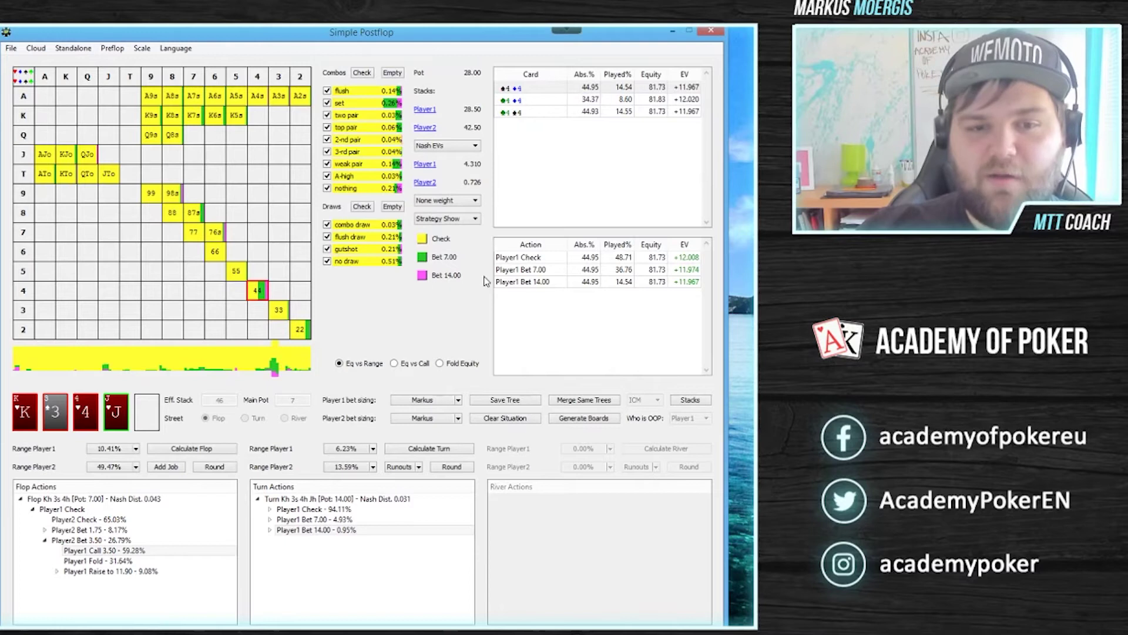
{"action": "left_click", "coordinate": [537, 100]}
{"action": "left_click", "coordinate": [536, 111]}
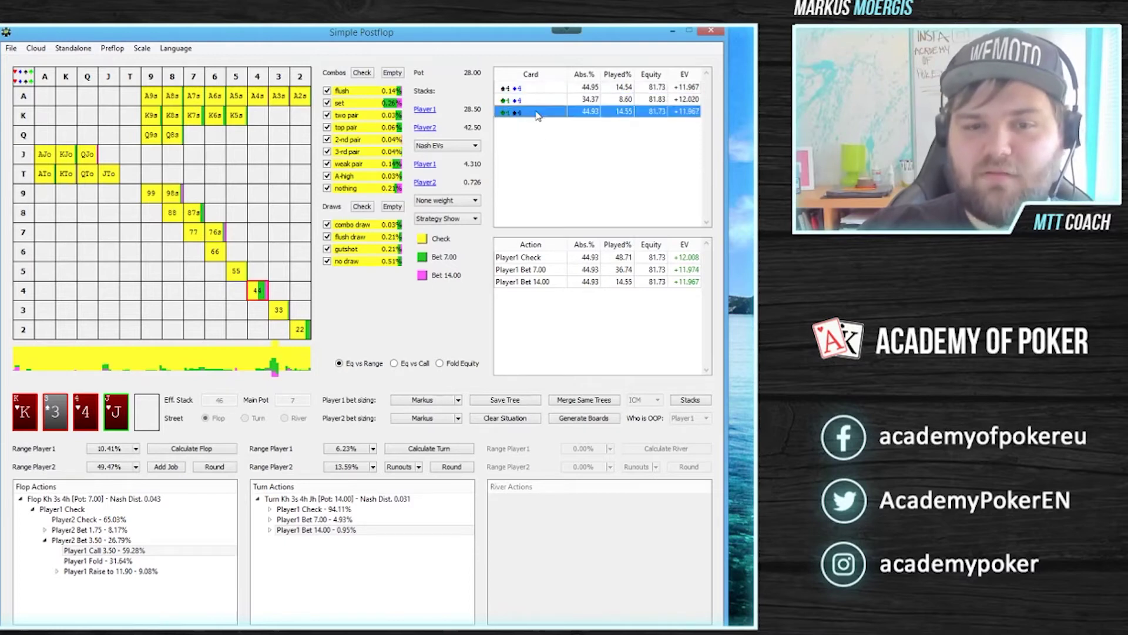
{"action": "left_click", "coordinate": [530, 88]}
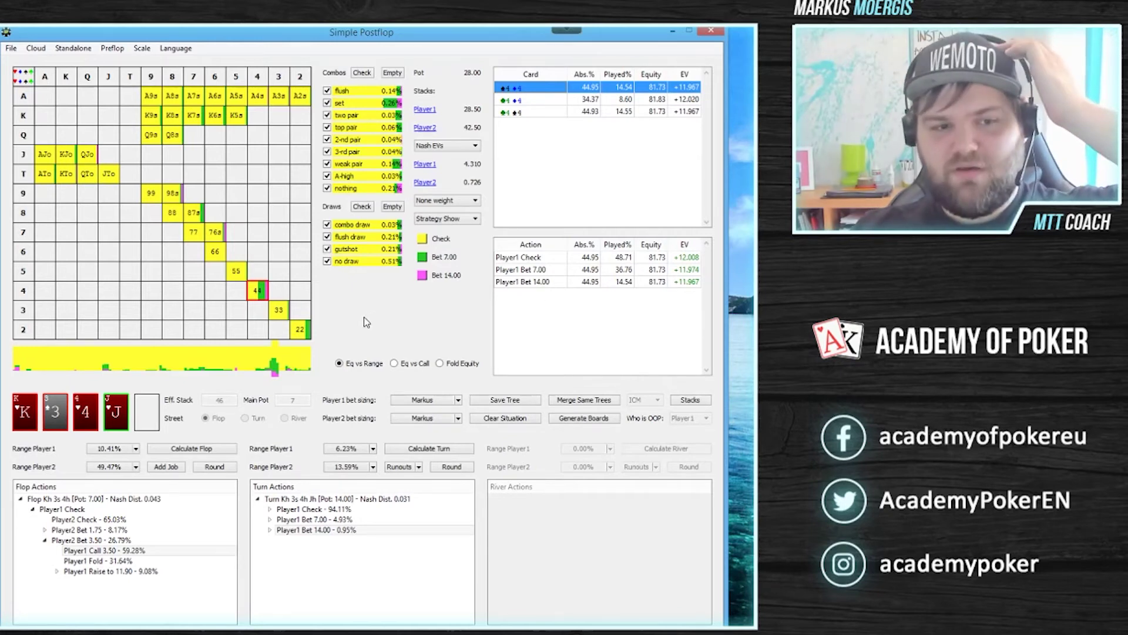
- Compare Player1's turn check, 7.00 bet and 14.00 bet frequencies across the pocket threes combos
{"action": "left_click", "coordinate": [276, 318]}
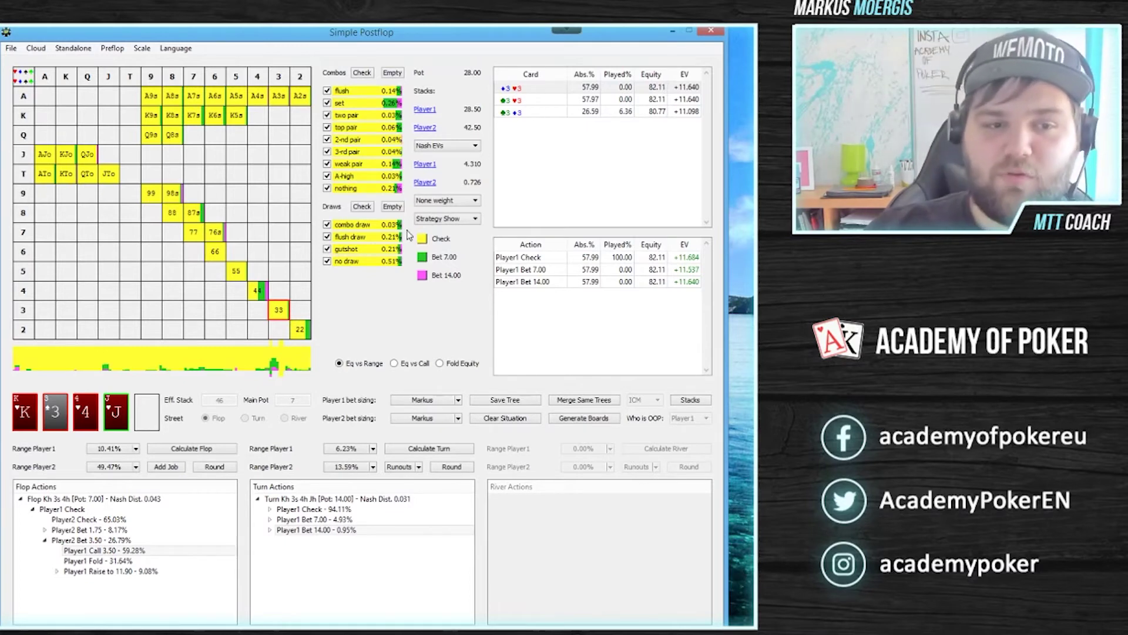
{"action": "left_click", "coordinate": [530, 101]}
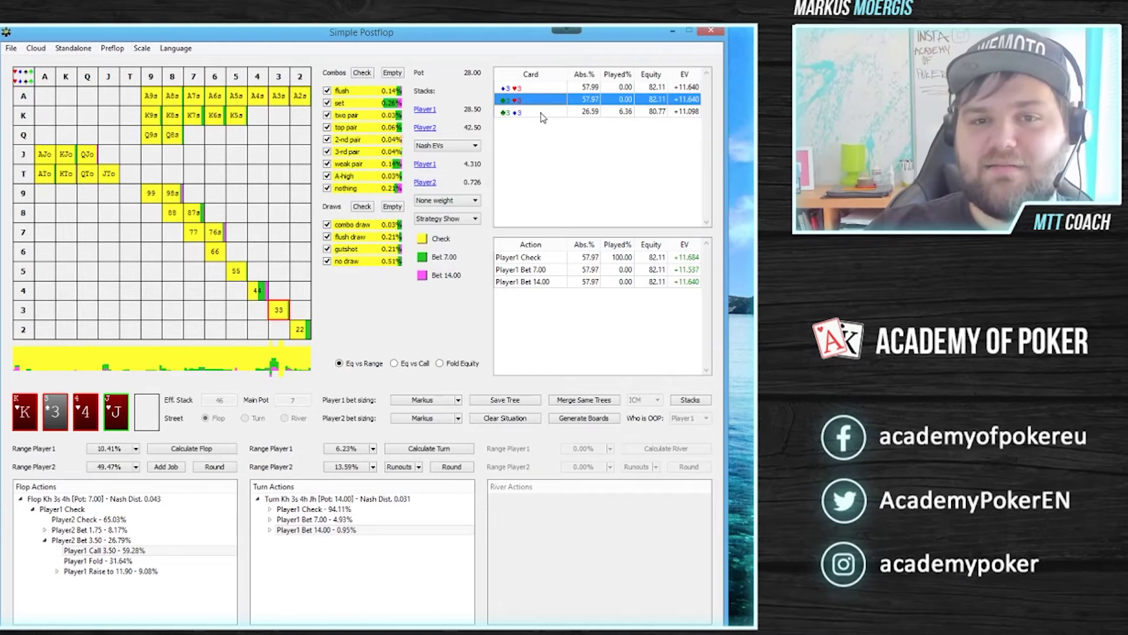
{"action": "left_click", "coordinate": [542, 113]}
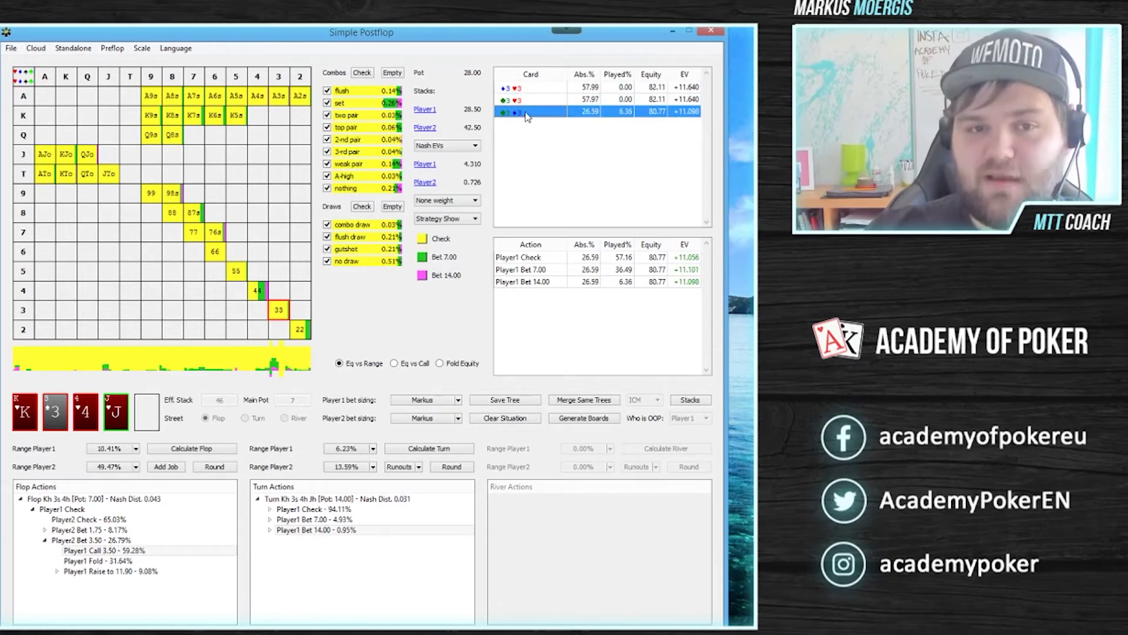
{"action": "left_click", "coordinate": [524, 102]}
{"action": "left_click", "coordinate": [532, 88]}
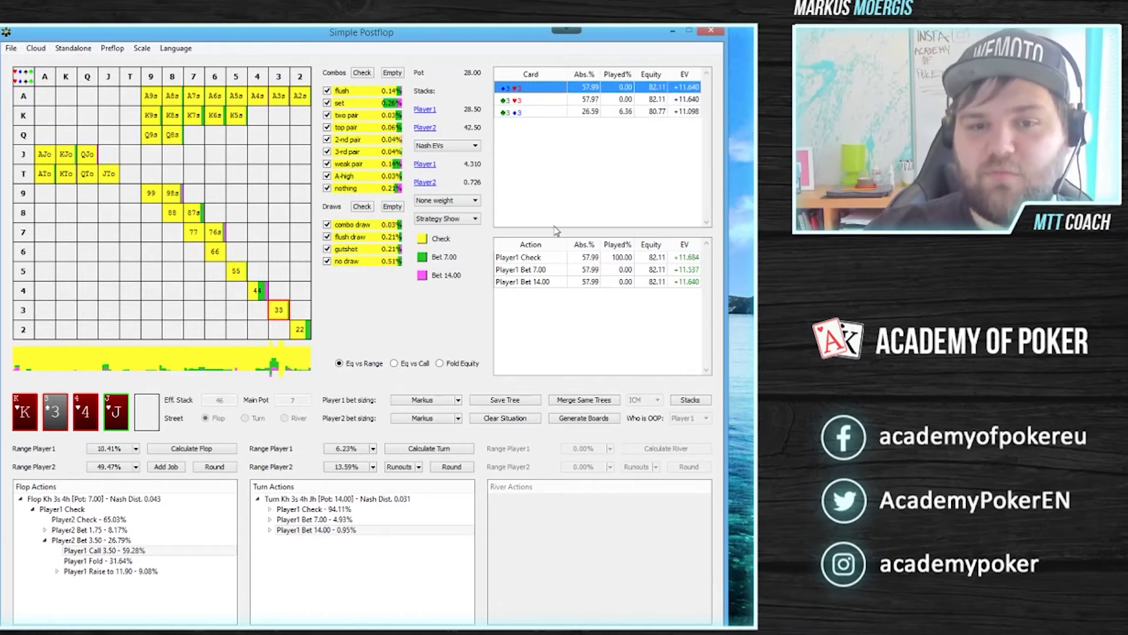
{"action": "left_click", "coordinate": [528, 114]}
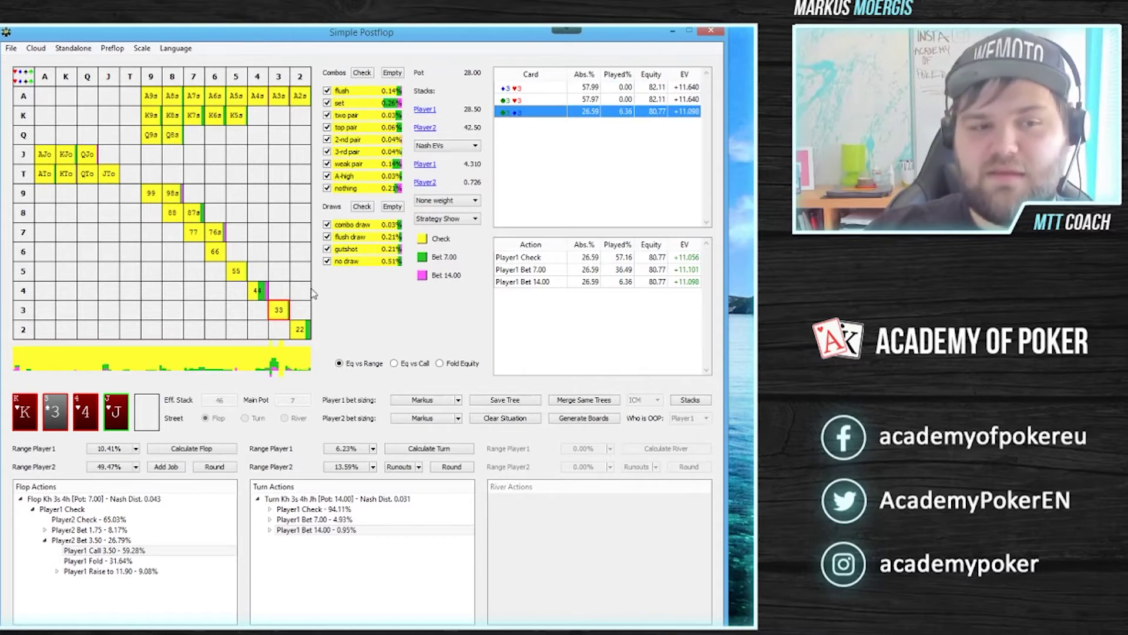
- Revisit the pocket fours combos to compare their turn betting frequencies with those of pocket threes
{"action": "left_click", "coordinate": [257, 294]}
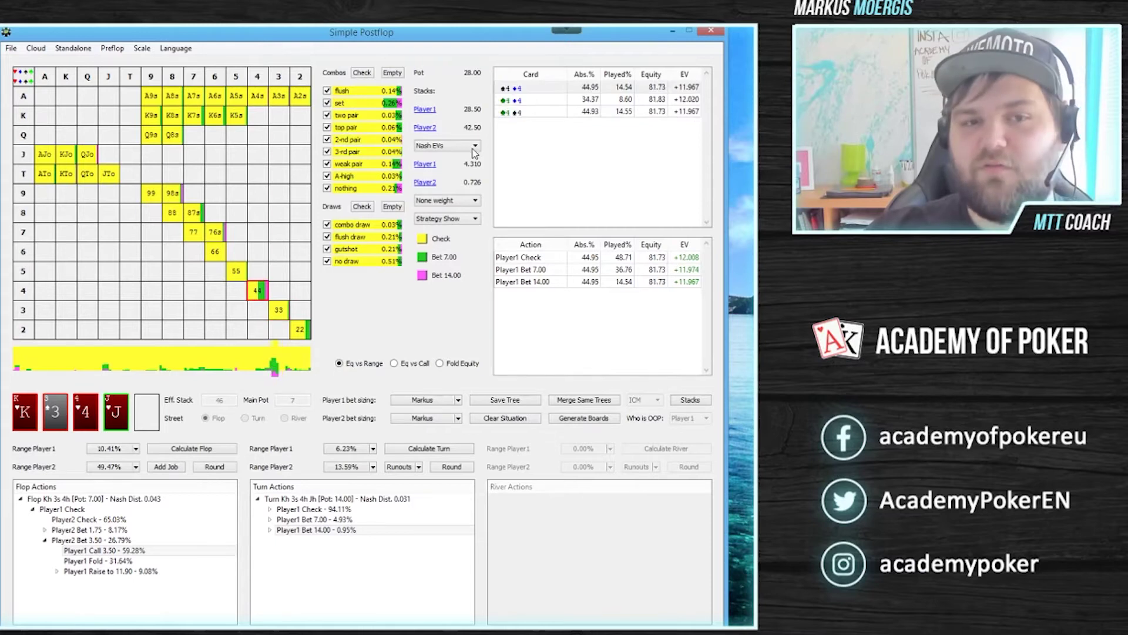
{"action": "left_click", "coordinate": [524, 100]}
{"action": "left_click", "coordinate": [528, 113]}
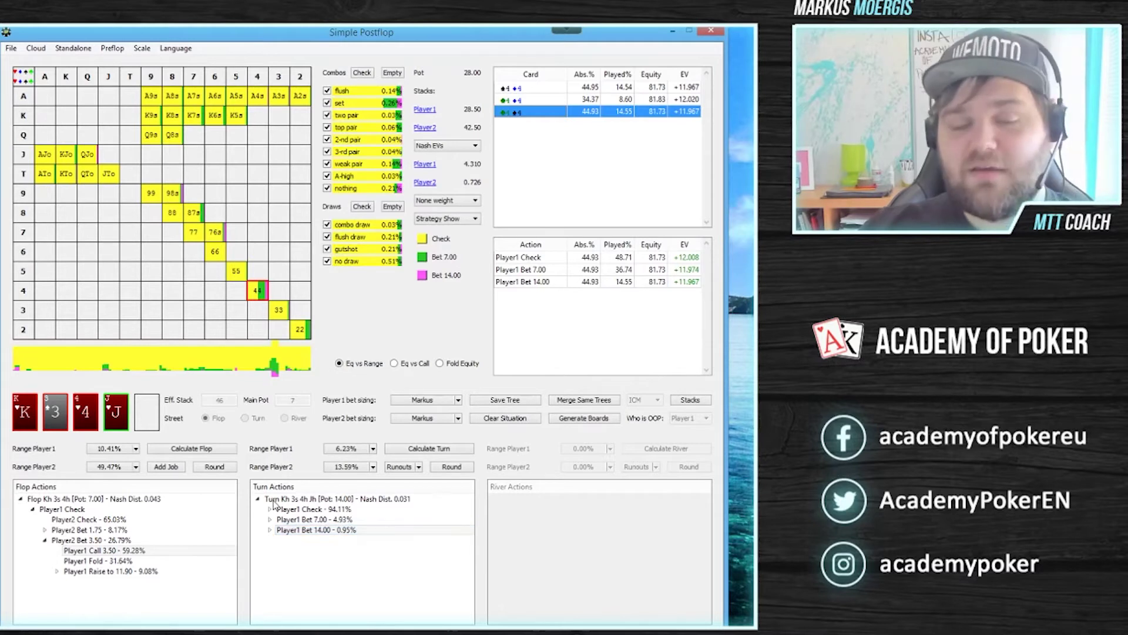
- Show Player2's response to the 14.00 turn bet and compare call, fold and raise frequencies across the suited K7 combos
{"action": "double_click", "coordinate": [274, 530]}
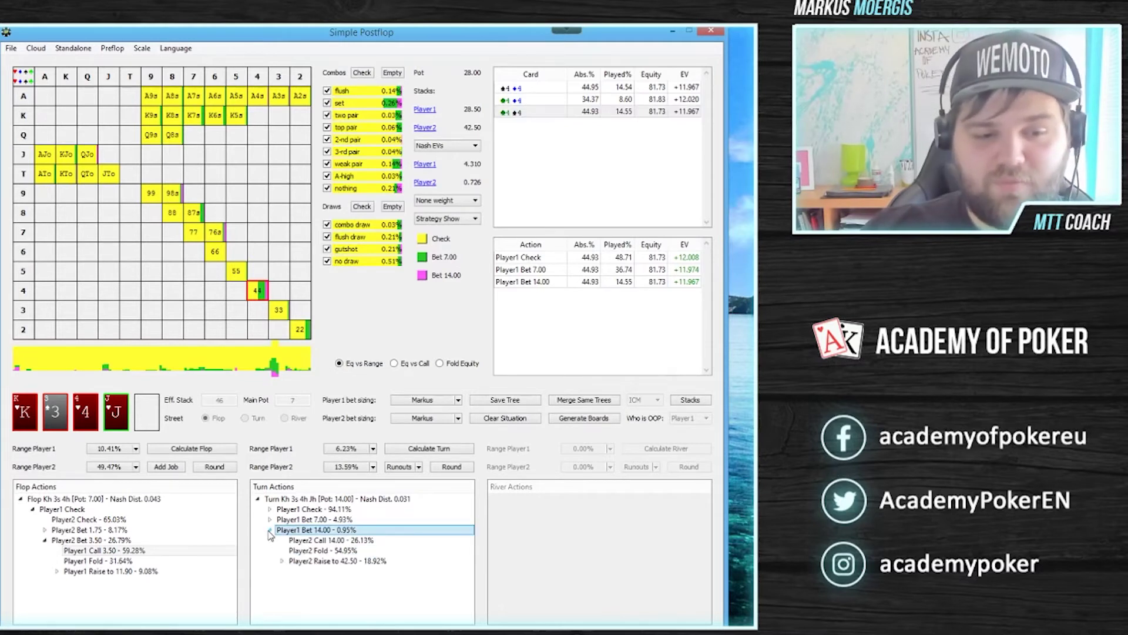
{"action": "left_click", "coordinate": [301, 541]}
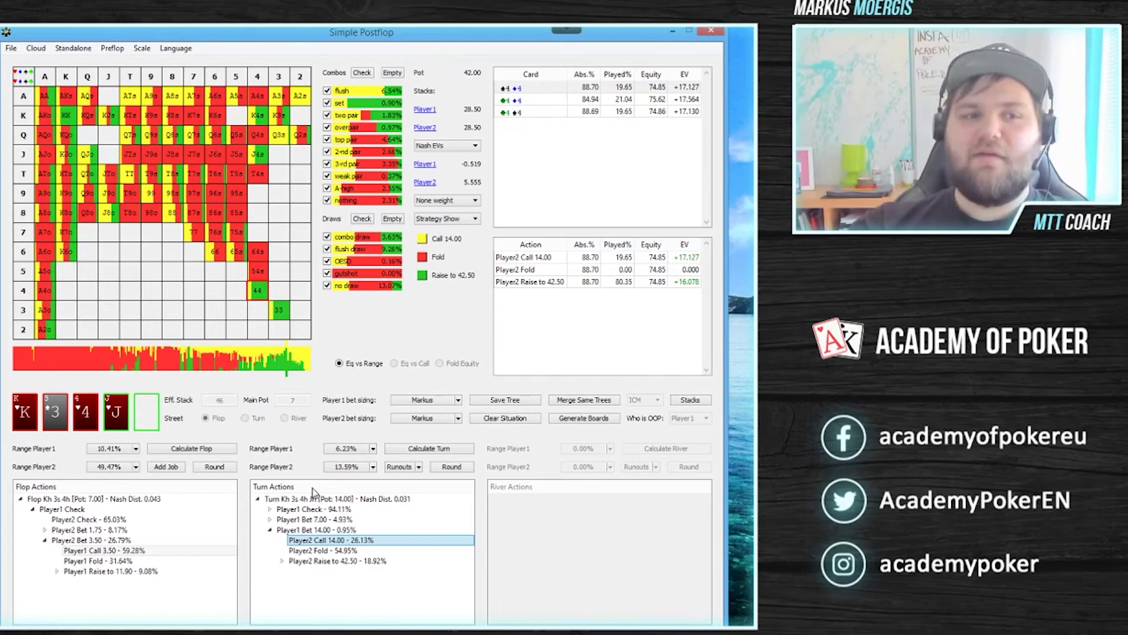
{"action": "left_click", "coordinate": [198, 112]}
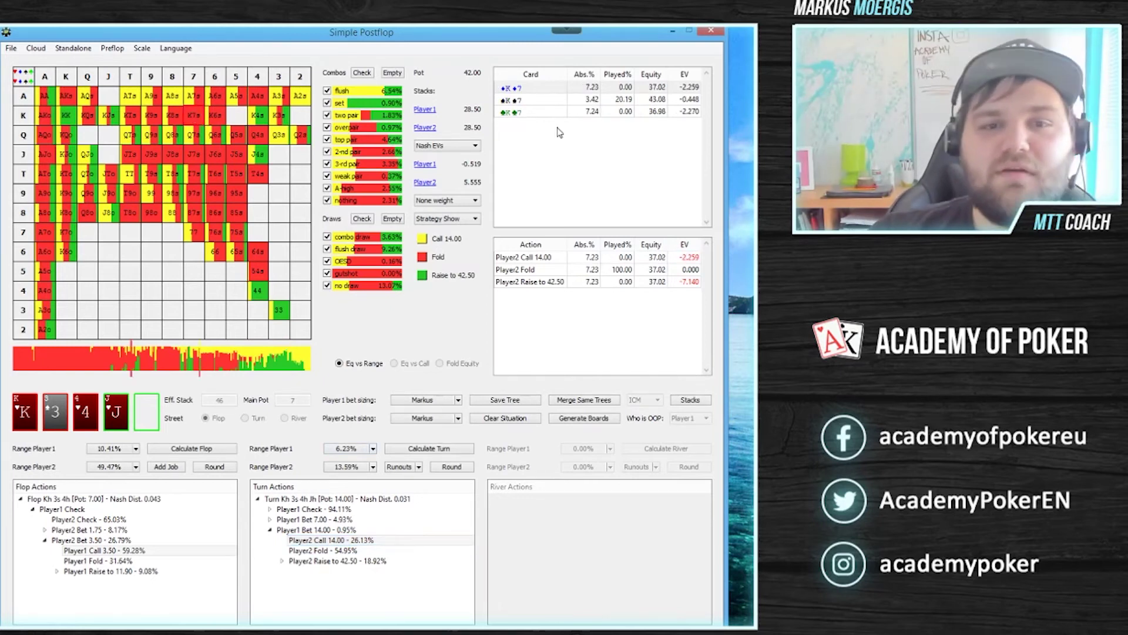
{"action": "left_click", "coordinate": [562, 101]}
{"action": "left_click", "coordinate": [527, 119]}
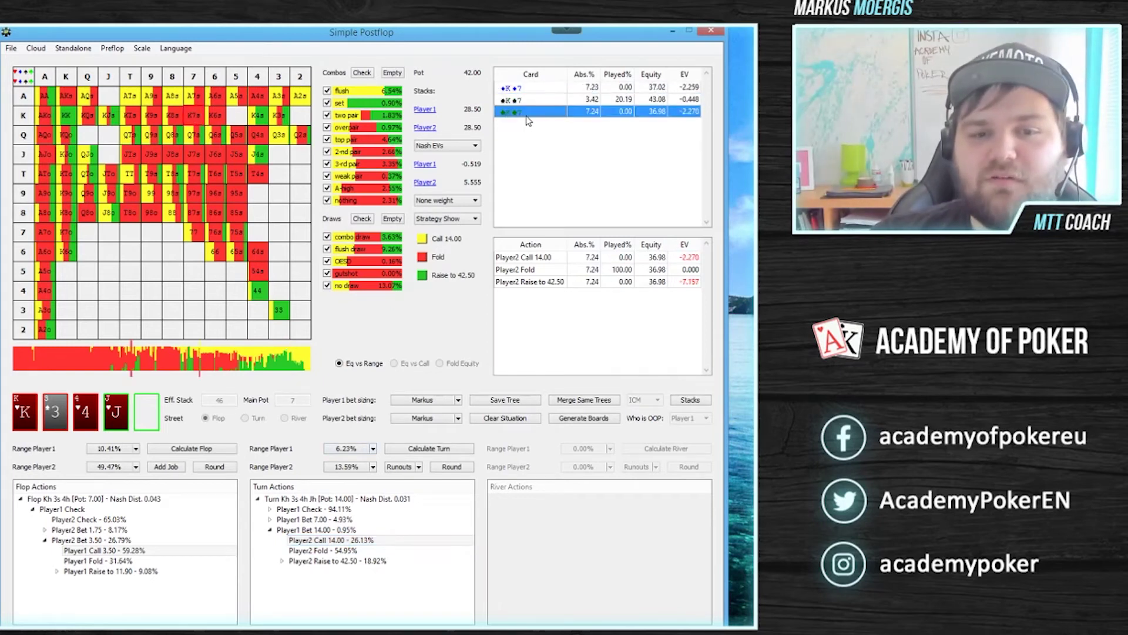
{"action": "left_click", "coordinate": [528, 88]}
{"action": "left_click", "coordinate": [529, 100]}
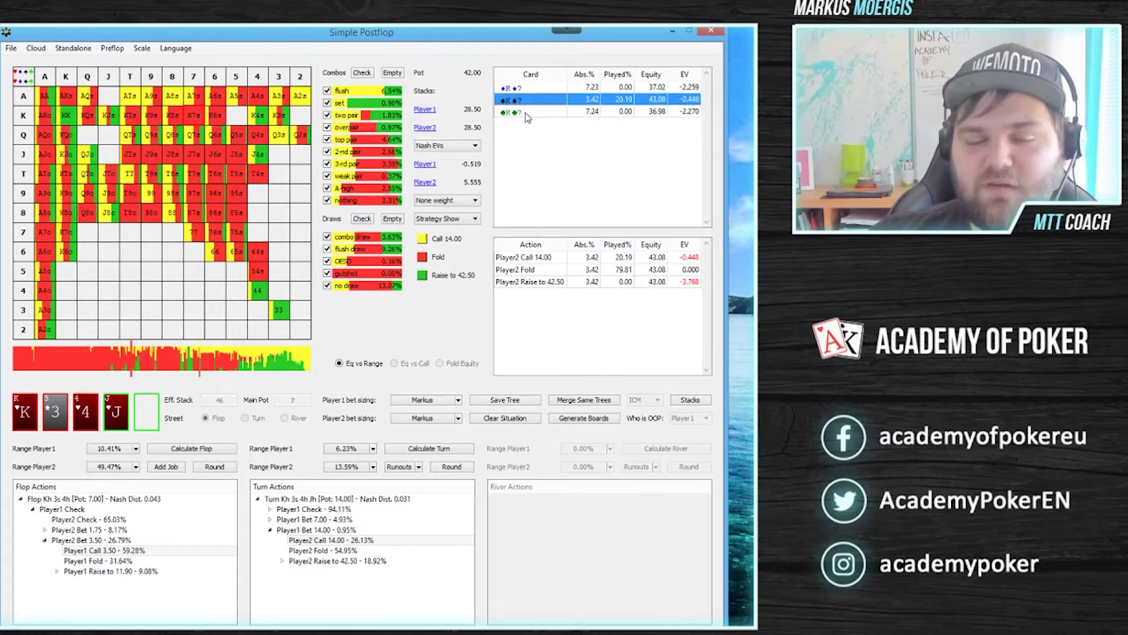
{"action": "left_click", "coordinate": [526, 113]}
{"action": "left_click", "coordinate": [528, 100]}
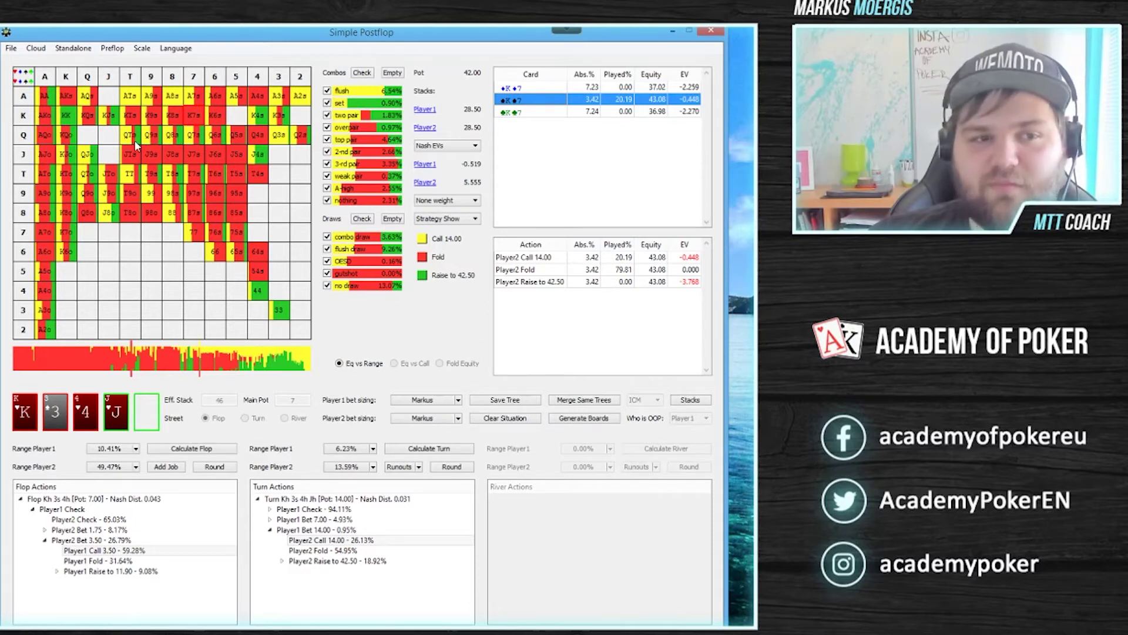
- Examine Player2's responses to the 14.00 turn bet with suited K6 and suited 85
{"action": "left_click", "coordinate": [218, 117]}
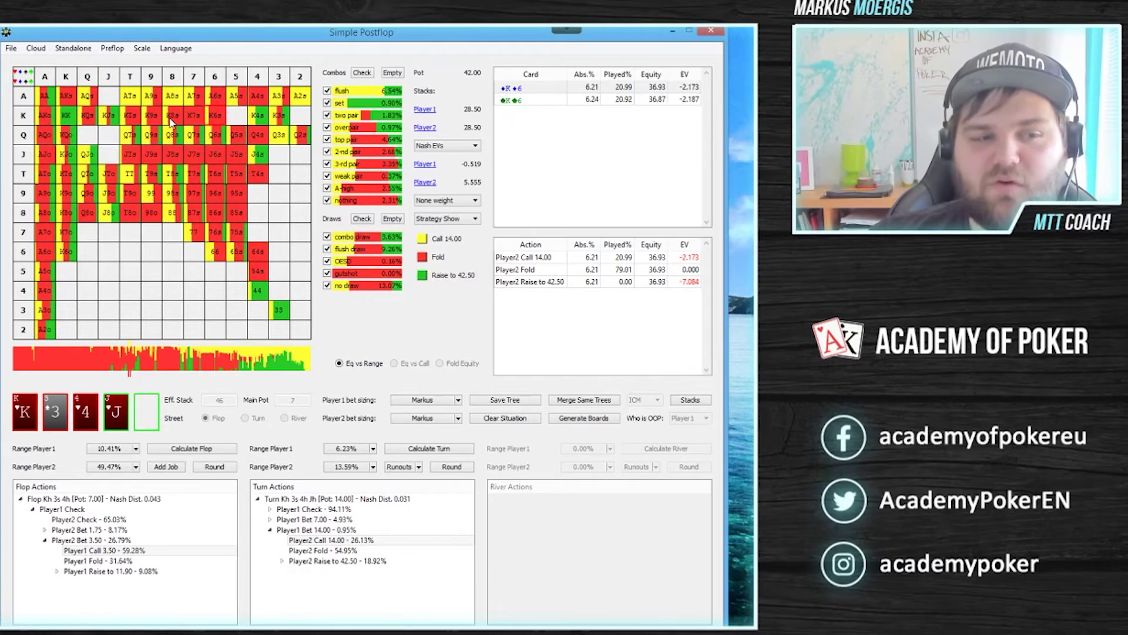
{"action": "left_click", "coordinate": [236, 209]}
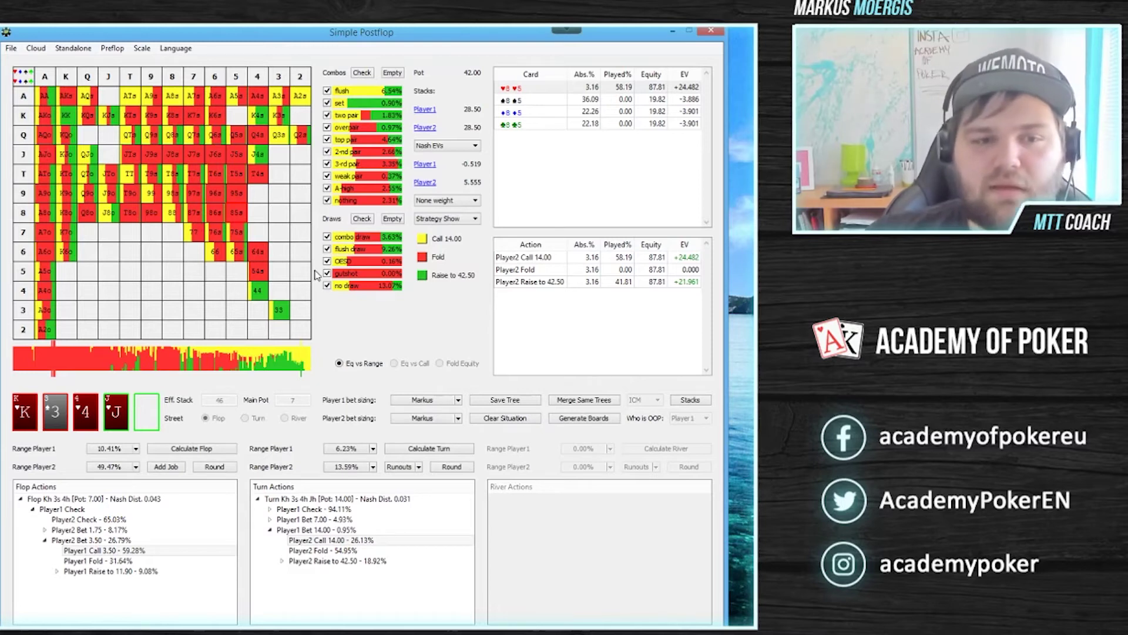
- Examine Player2's response to the 14.00 turn bet with the Qh Ts combo and compare it with the replayed hand in Holdem Manager
{"action": "left_click", "coordinate": [85, 185]}
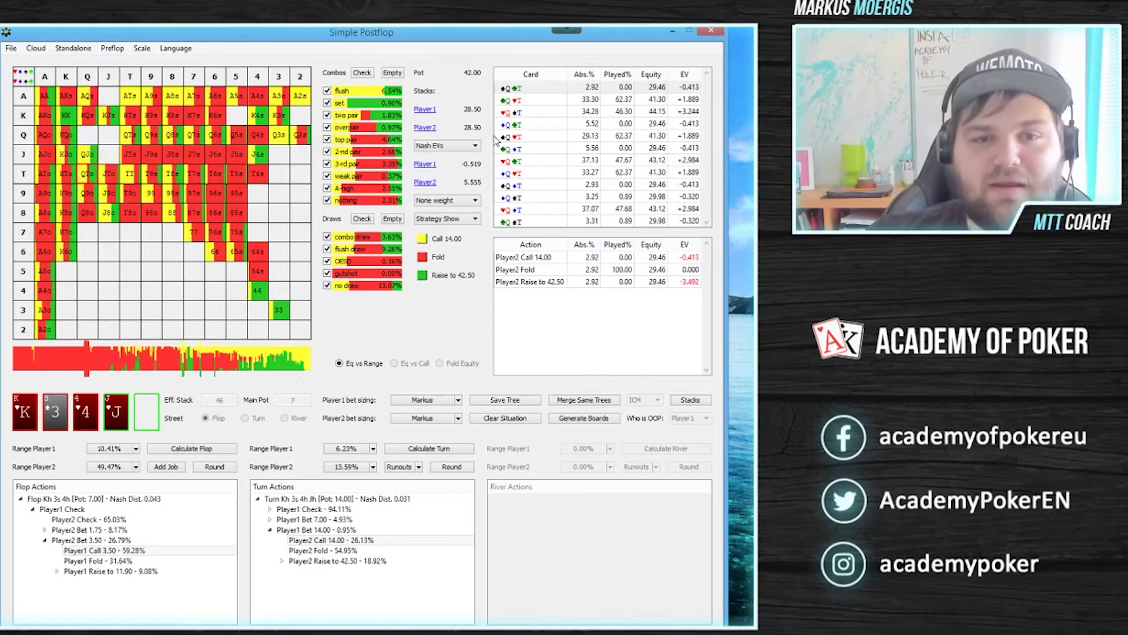
{"action": "left_click", "coordinate": [530, 113]}
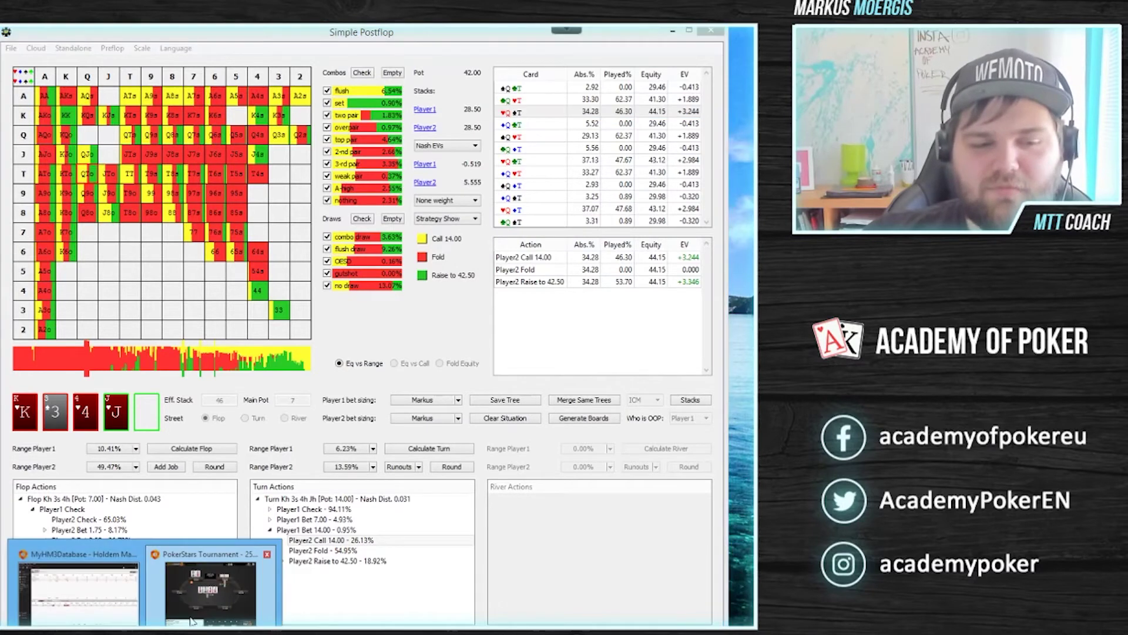
{"action": "left_click", "coordinate": [423, 595]}
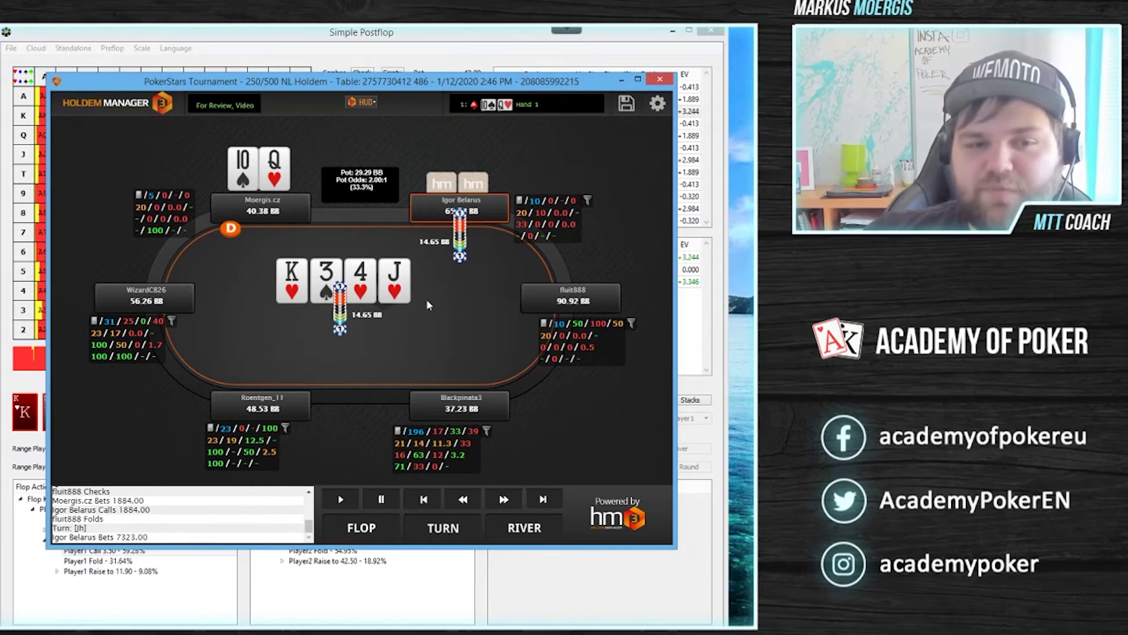
{"action": "key", "text": "alt+Tab"}
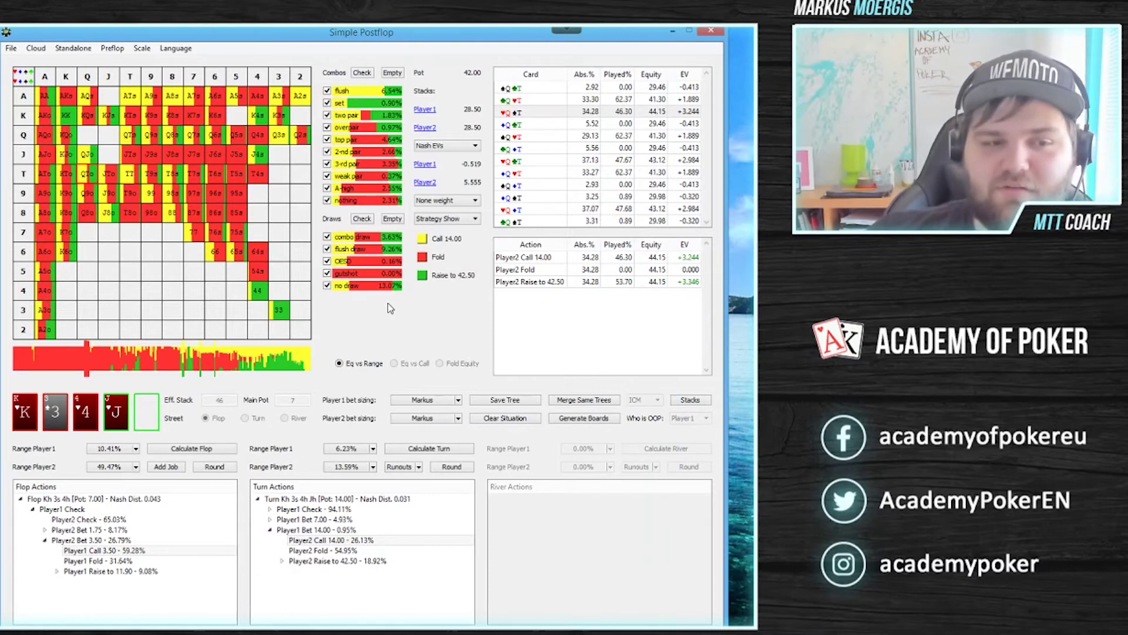
{"action": "key", "text": "alt+Tab"}
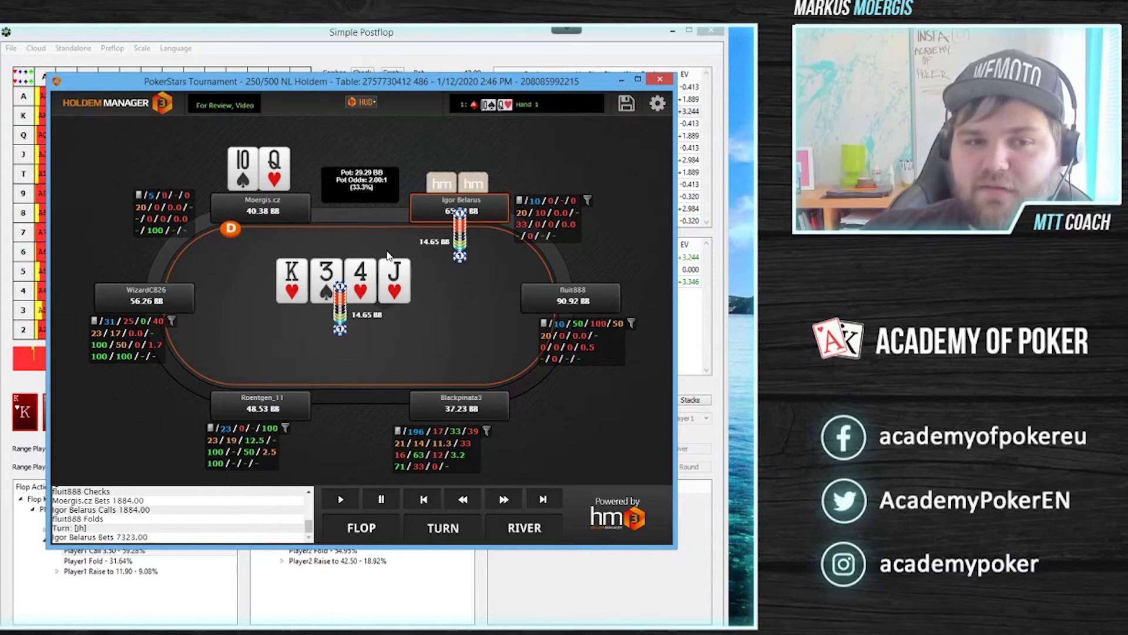
- Switch to Simple Postflop, show Player1's turn strategy and compare check, 7.00 and 14.00 bet frequencies across the offsuit KJ combos
{"action": "left_click", "coordinate": [477, 585]}
{"action": "left_click", "coordinate": [307, 528]}
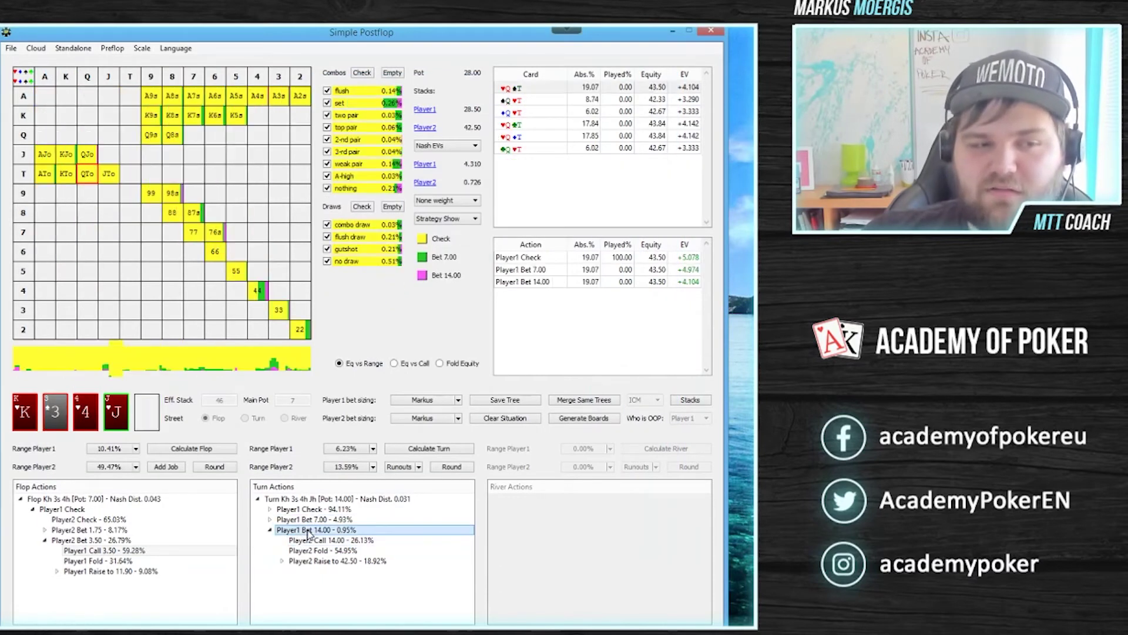
{"action": "left_click", "coordinate": [67, 158]}
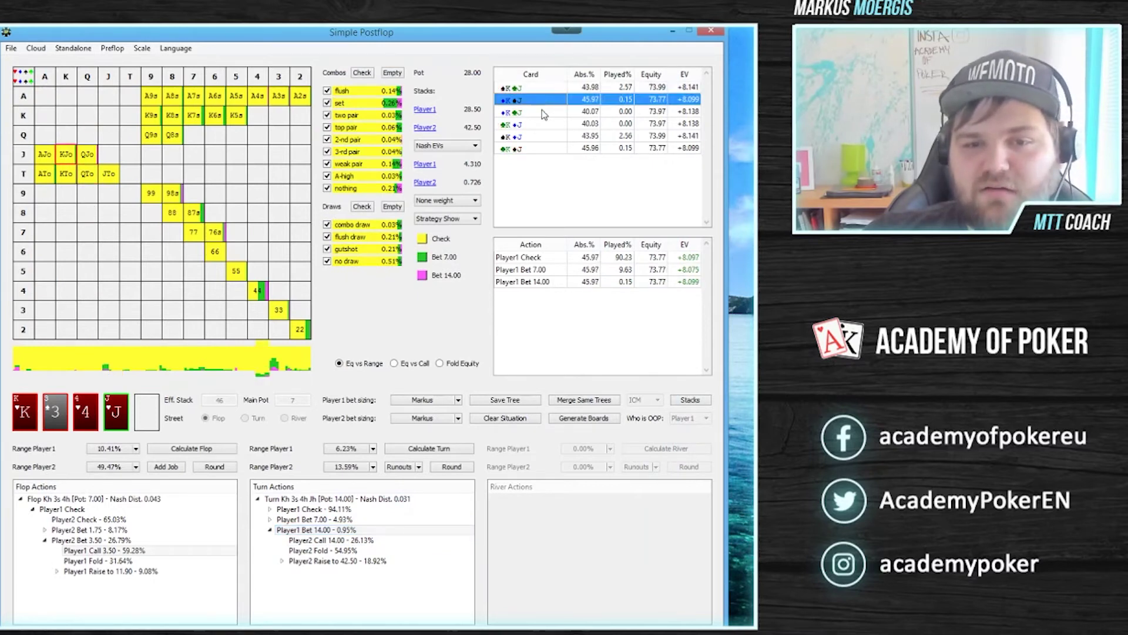
{"action": "left_click", "coordinate": [536, 136]}
{"action": "left_click", "coordinate": [533, 148]}
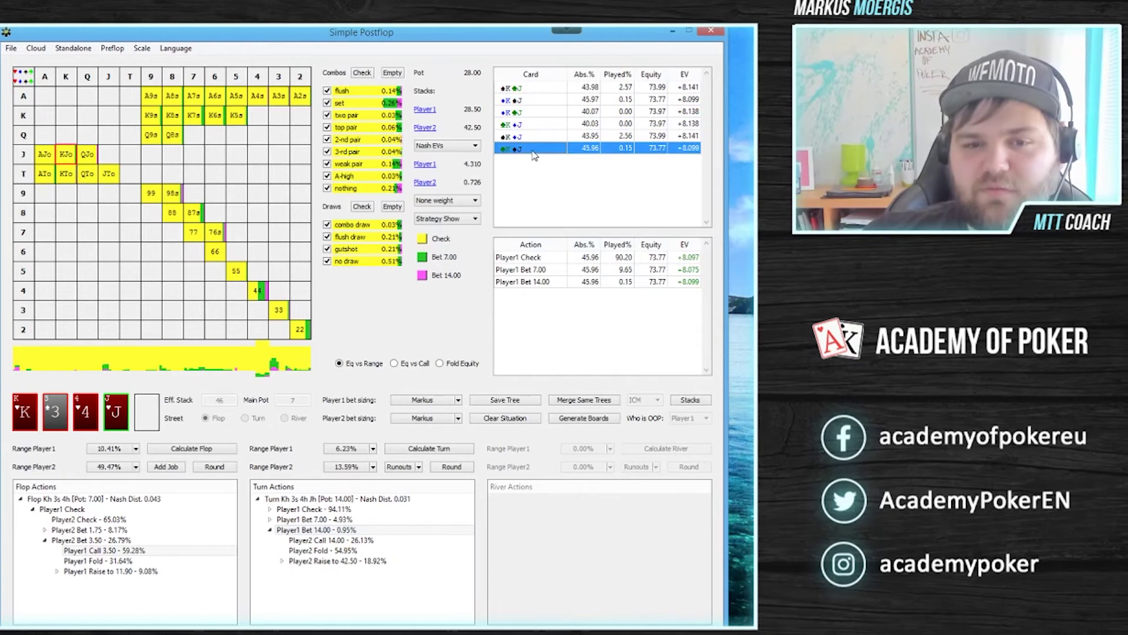
{"action": "left_click", "coordinate": [535, 89]}
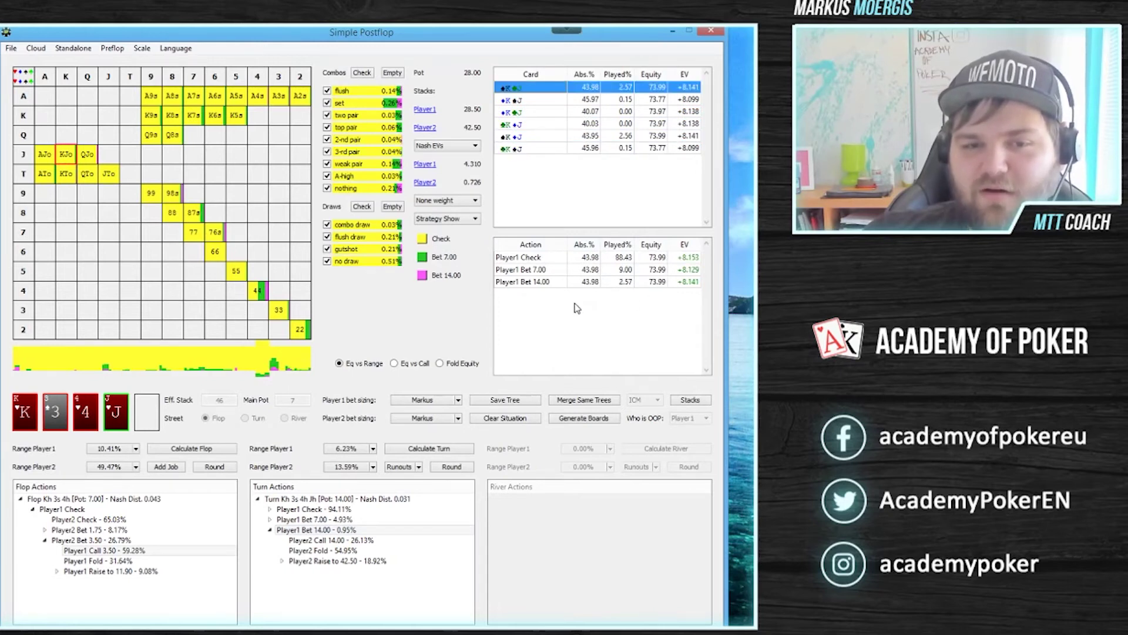
{"action": "left_click", "coordinate": [522, 101]}
{"action": "left_click", "coordinate": [527, 112]}
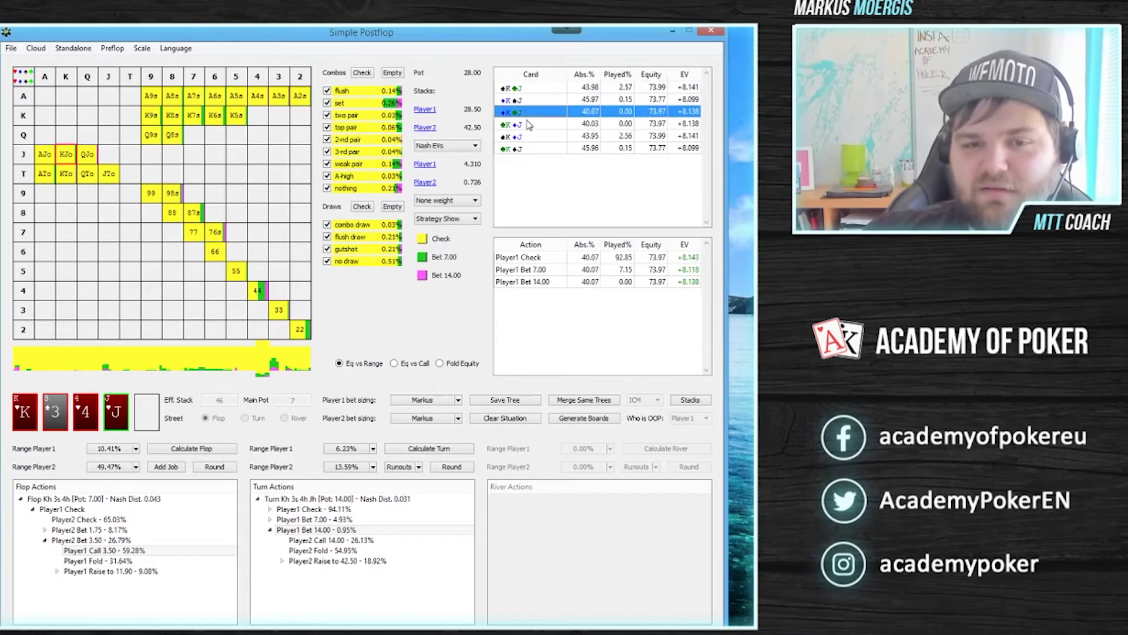
{"action": "left_click", "coordinate": [527, 124]}
{"action": "left_click", "coordinate": [523, 136]}
{"action": "left_click", "coordinate": [523, 149]}
{"action": "left_click", "coordinate": [524, 88]}
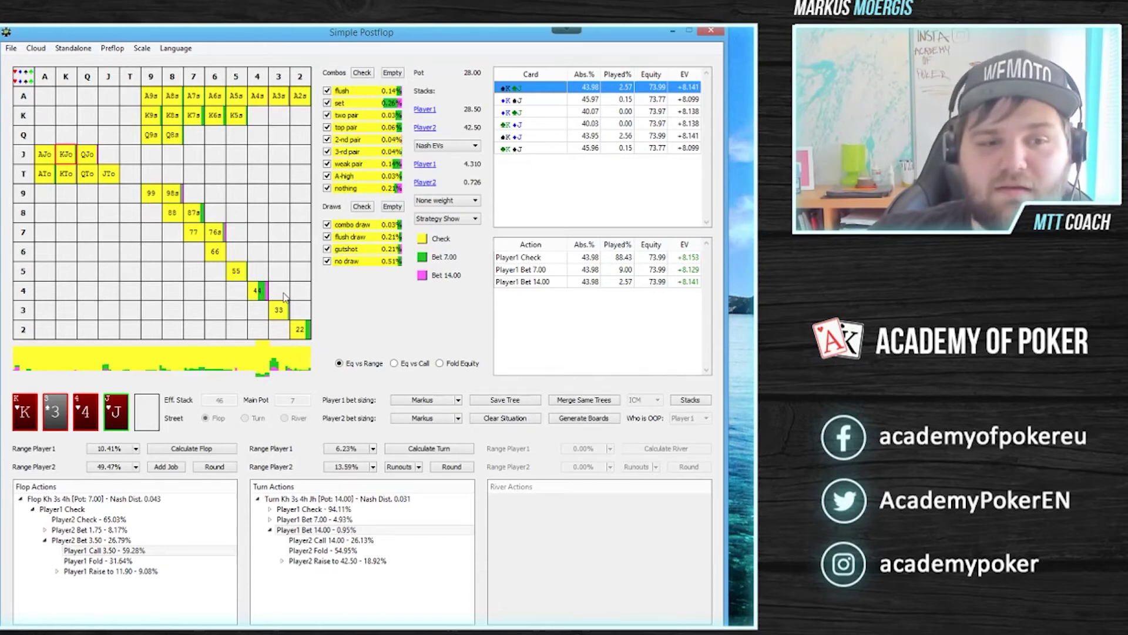
- Compare Player1's turn betting frequencies for pocket threes and pocket fours with those of offsuit KJ
{"action": "left_click", "coordinate": [279, 310]}
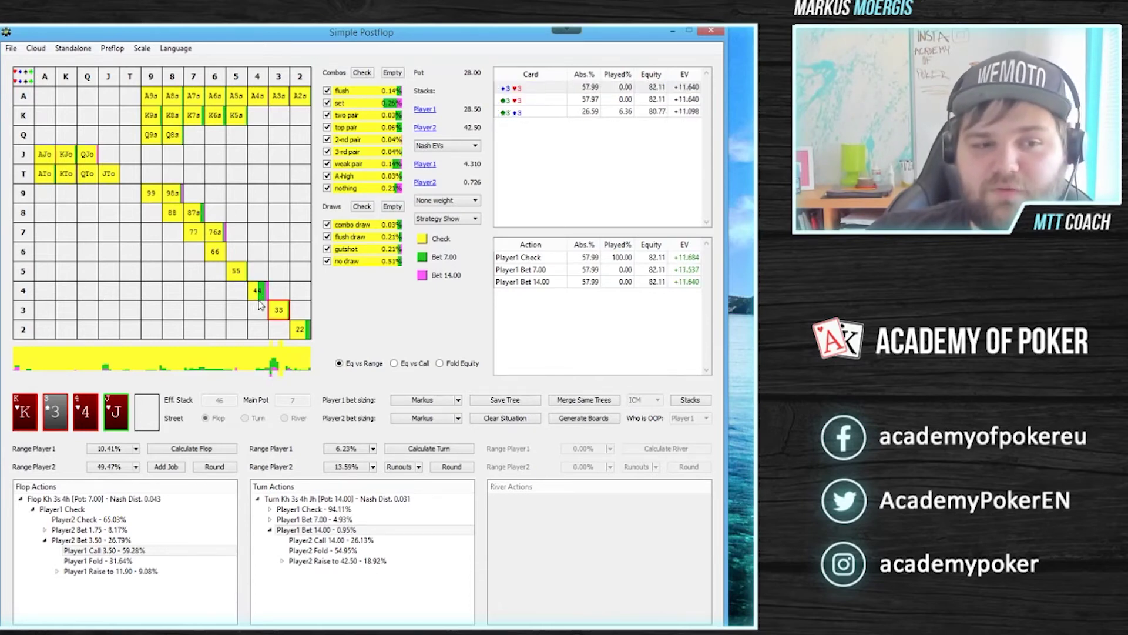
{"action": "left_click", "coordinate": [66, 154]}
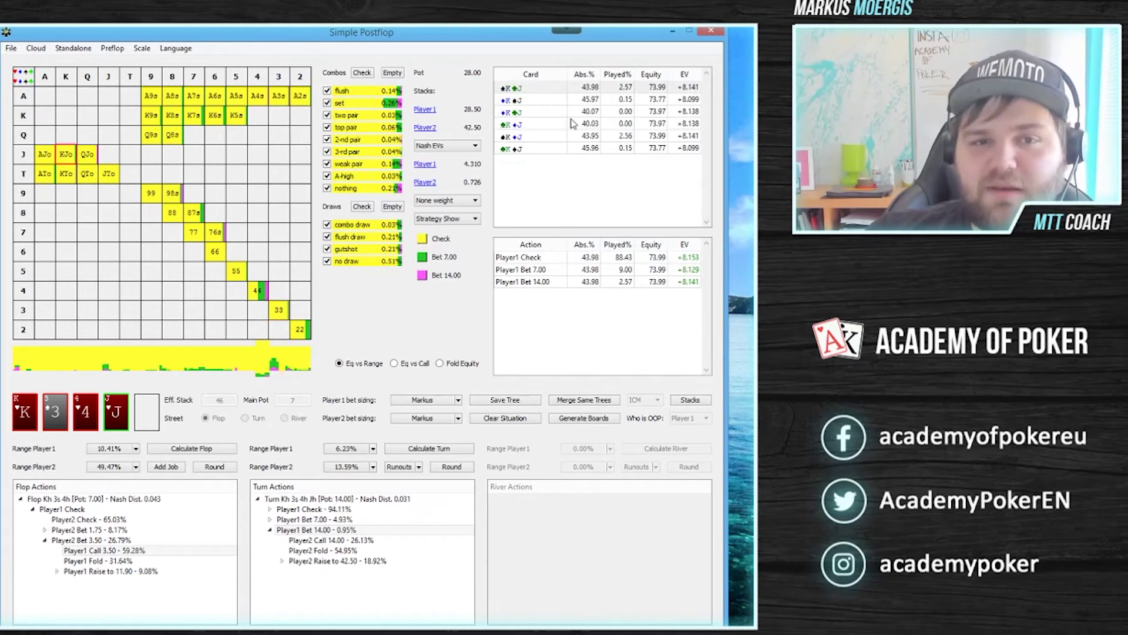
{"action": "left_click", "coordinate": [531, 113]}
{"action": "left_click", "coordinate": [257, 294]}
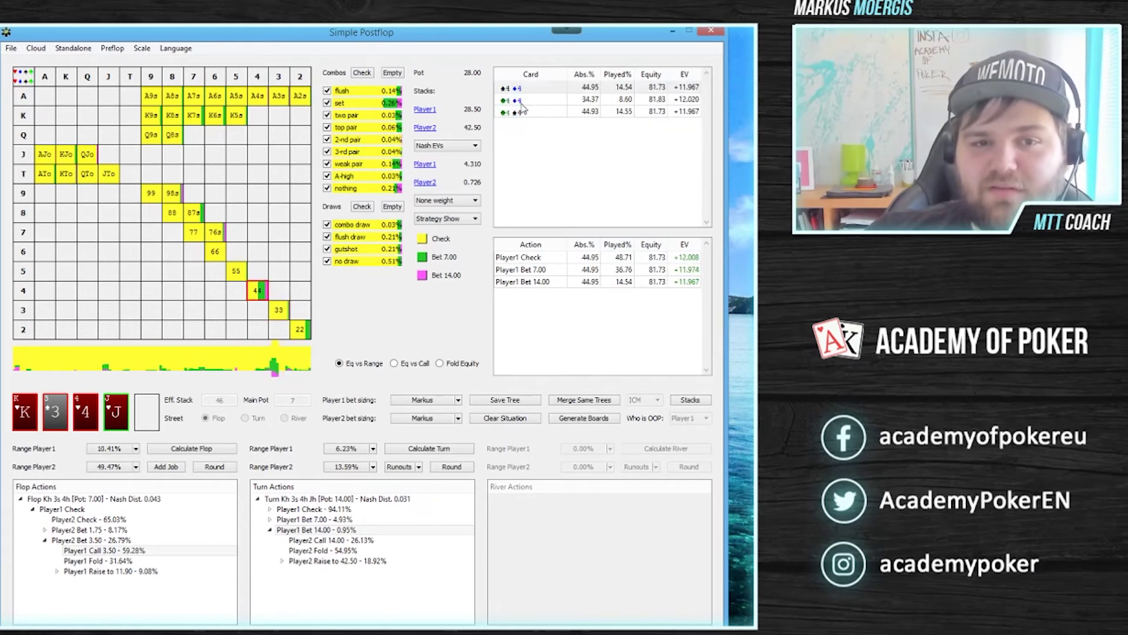
{"action": "left_click", "coordinate": [277, 316]}
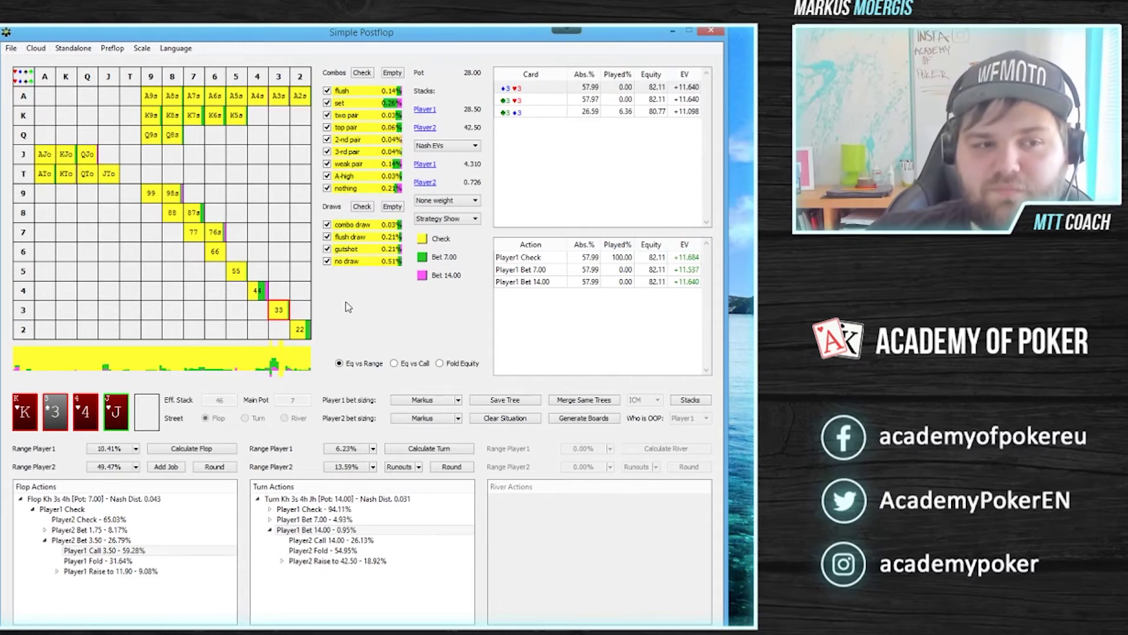
- Show Player2's raise to 42.50, examine it for the Qh Ts combo and check the replayed turn action in Holdem Manager
{"action": "left_click", "coordinate": [315, 562]}
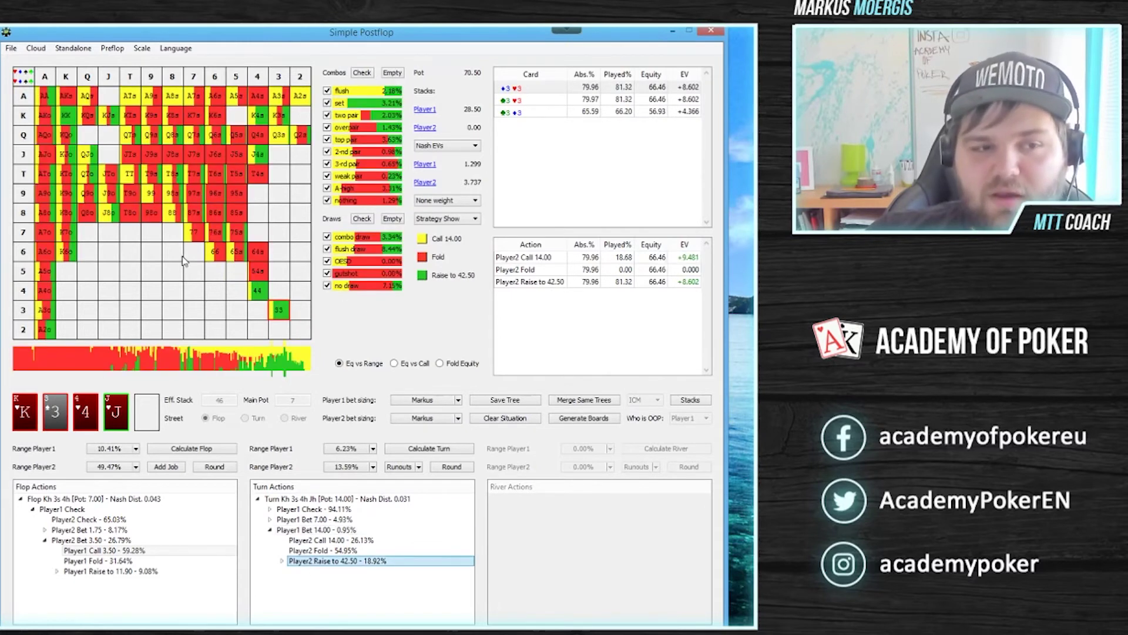
{"action": "left_click", "coordinate": [84, 175]}
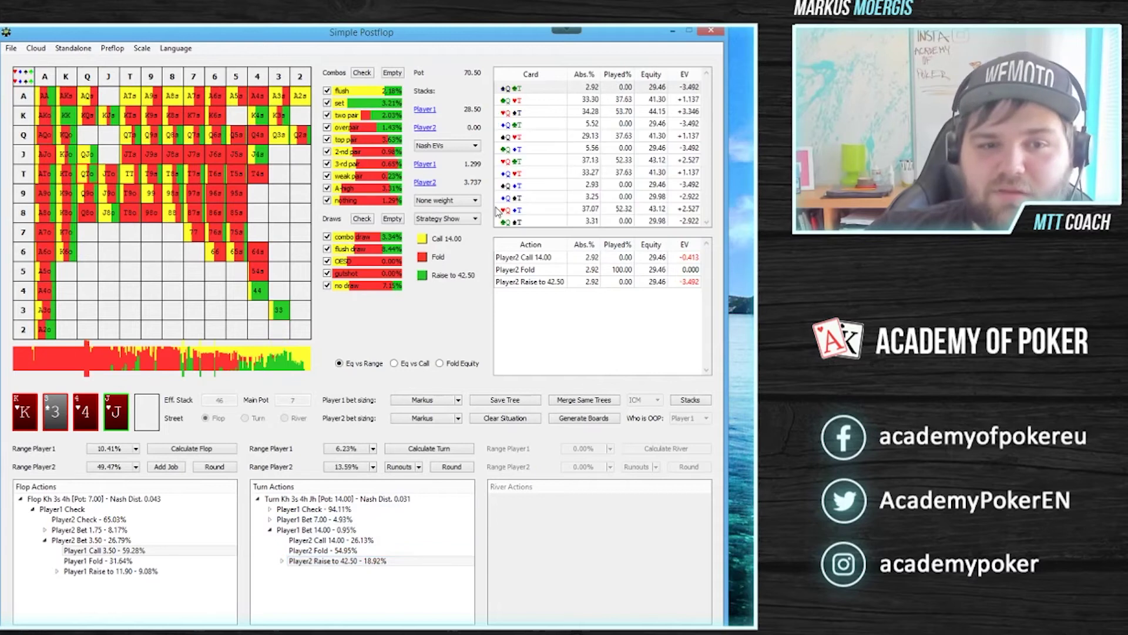
{"action": "left_click", "coordinate": [536, 112]}
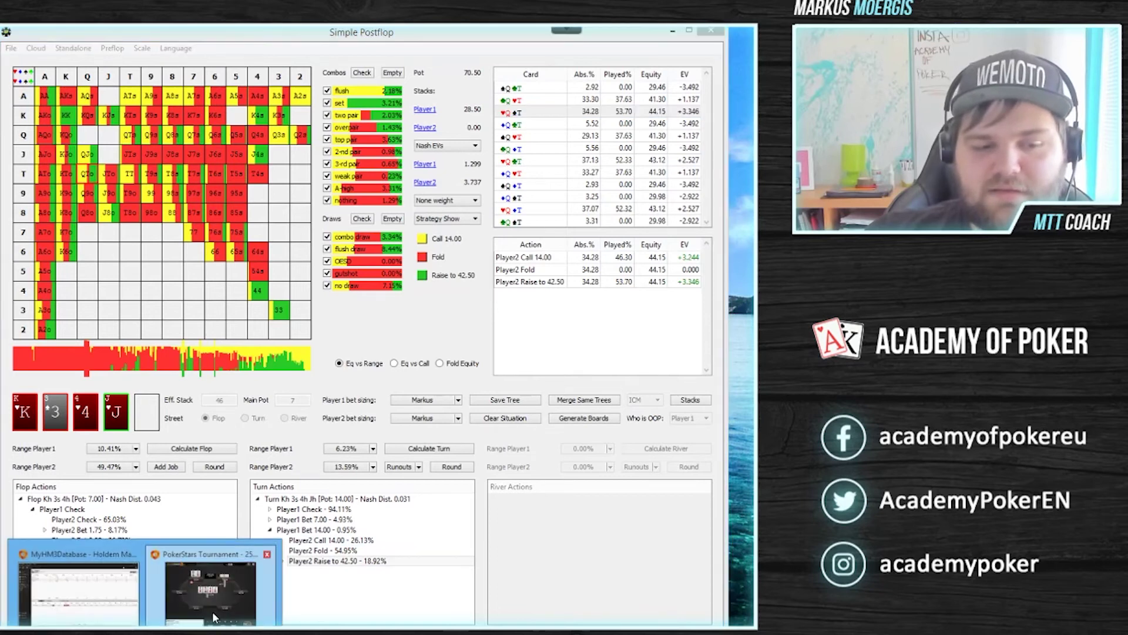
{"action": "left_click", "coordinate": [213, 612]}
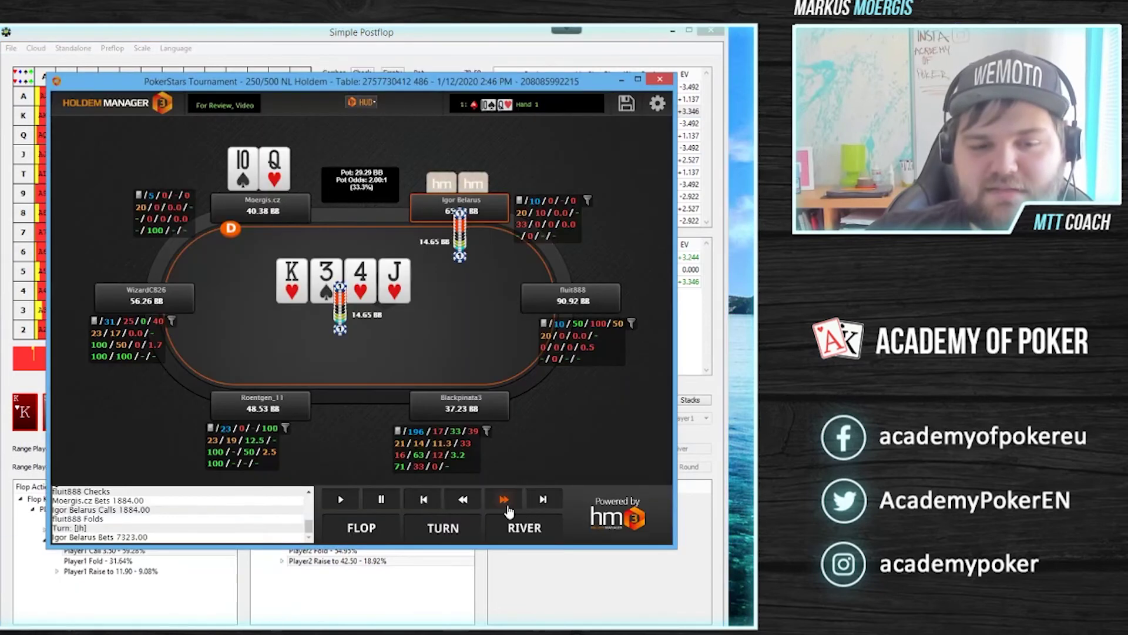
{"action": "left_click", "coordinate": [481, 596]}
- Show Player1's response to the 42.50 turn raise and examine calls and folds with offsuit QJ, AT and KT
{"action": "double_click", "coordinate": [330, 561]}
{"action": "left_click", "coordinate": [332, 572]}
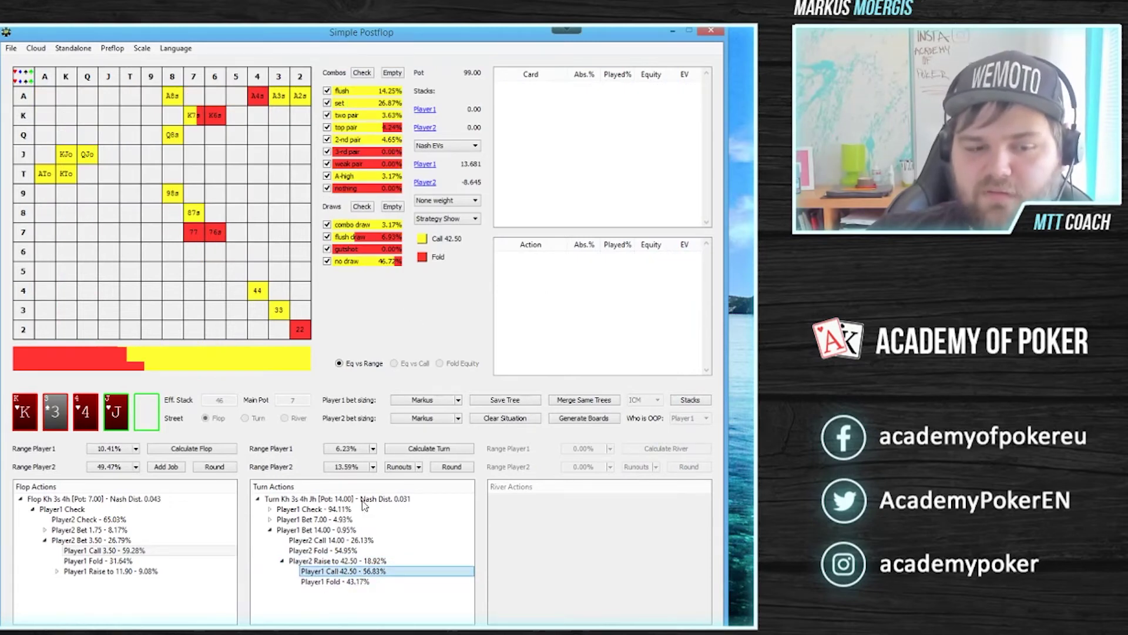
{"action": "left_click", "coordinate": [357, 319]}
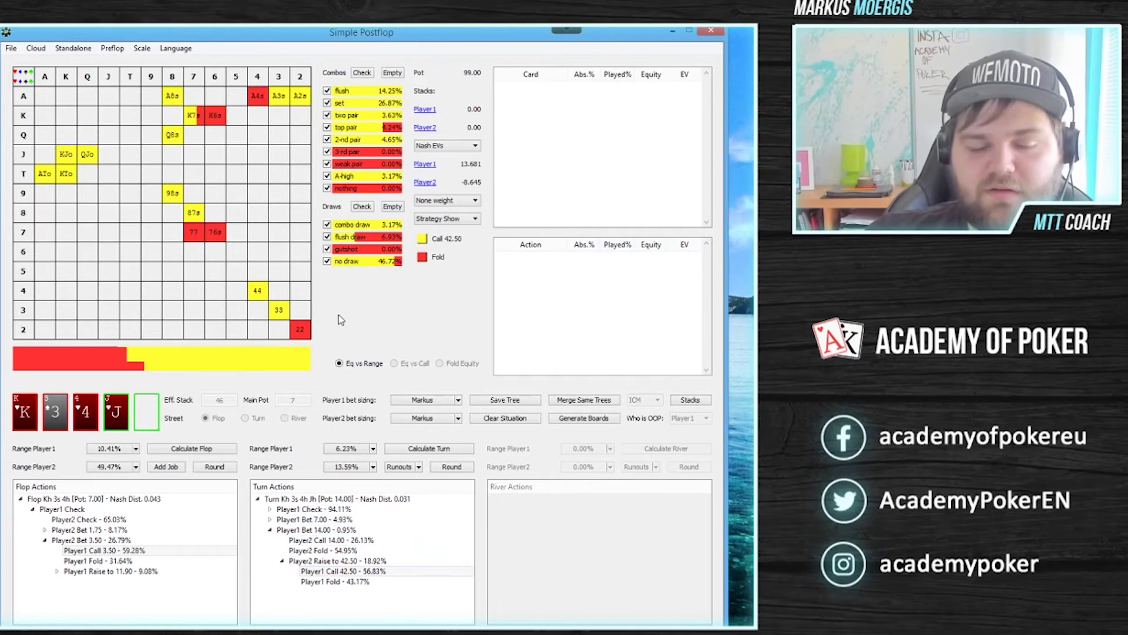
{"action": "left_click", "coordinate": [353, 571]}
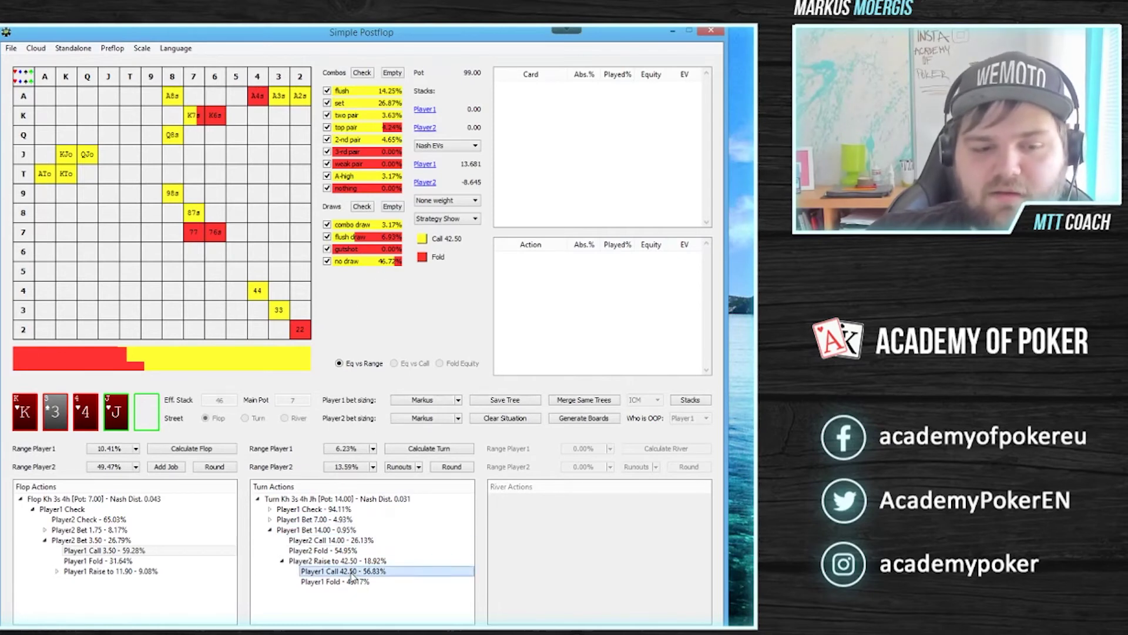
{"action": "left_click", "coordinate": [88, 156]}
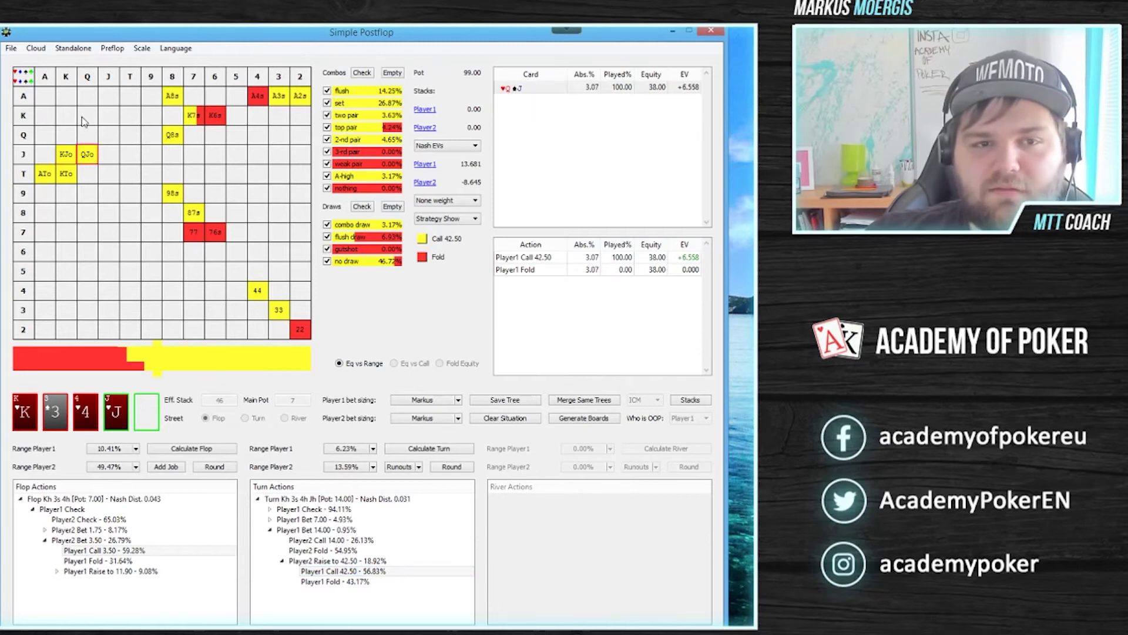
{"action": "left_click", "coordinate": [55, 178]}
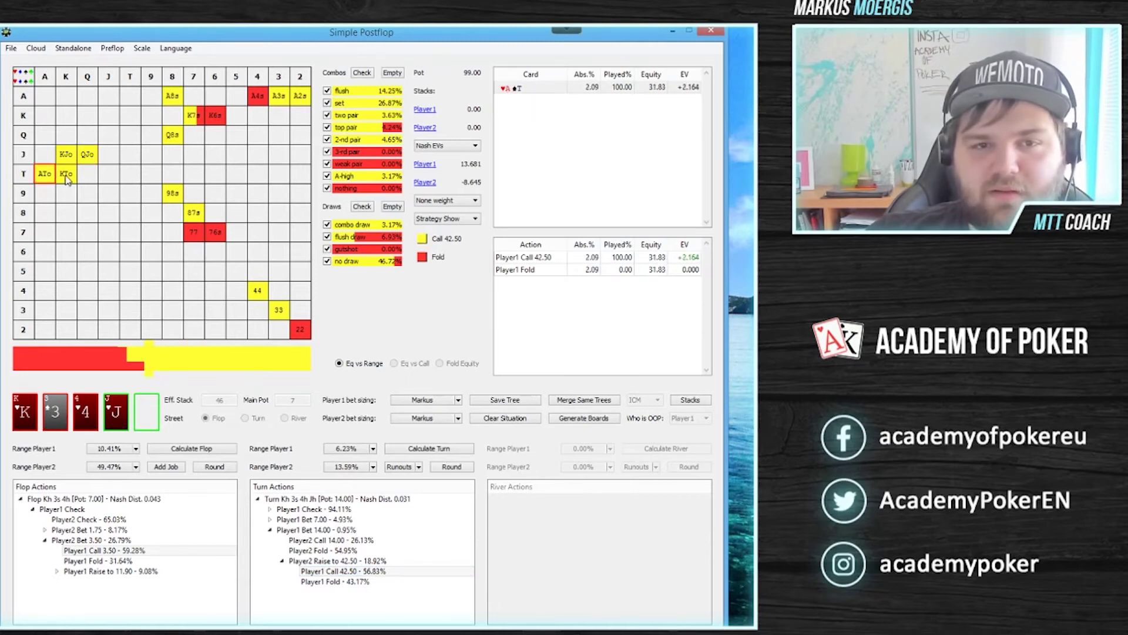
{"action": "left_click", "coordinate": [65, 178]}
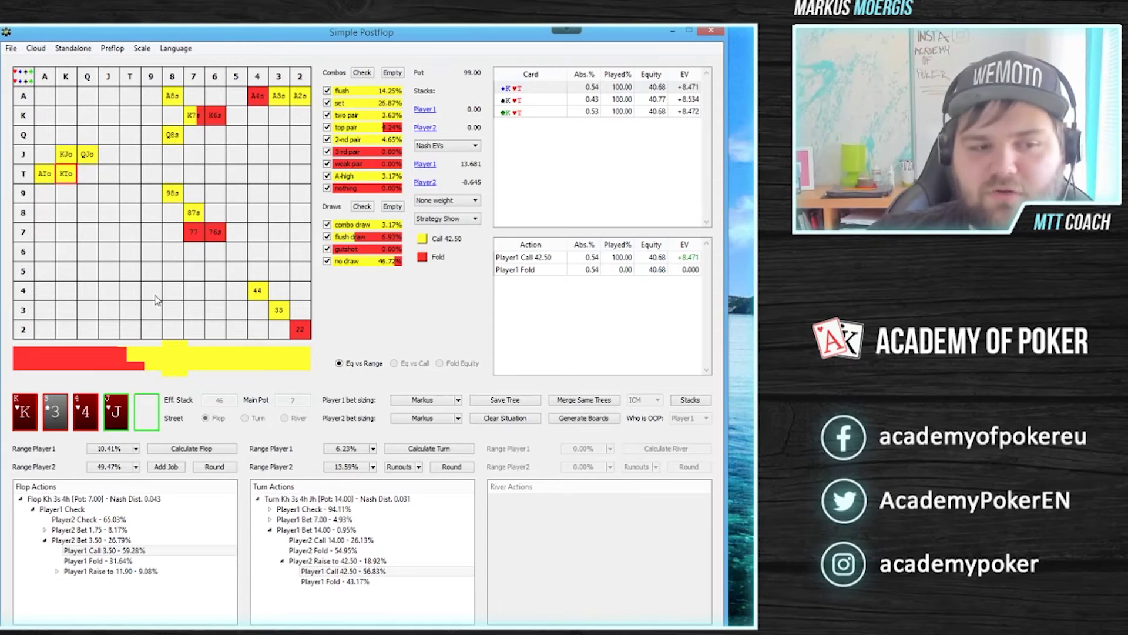
{"action": "left_click", "coordinate": [39, 175]}
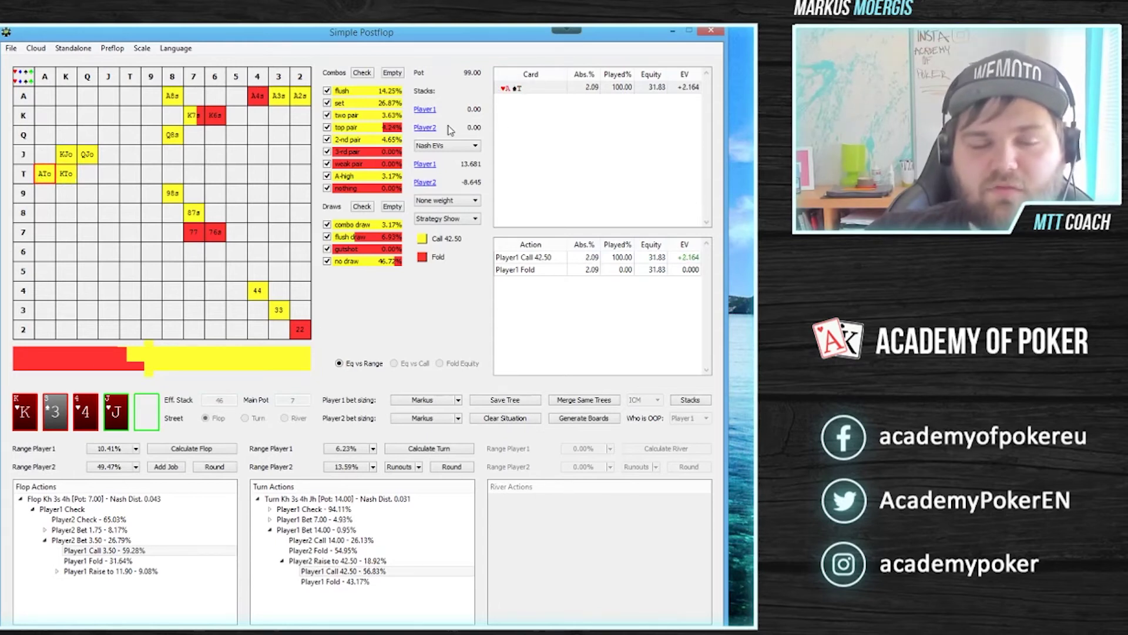
- Examine Player1's responses to the 42.50 raise with suited A3, A2, A8 and A4, and compare the suited K7 combos
{"action": "left_click", "coordinate": [279, 100]}
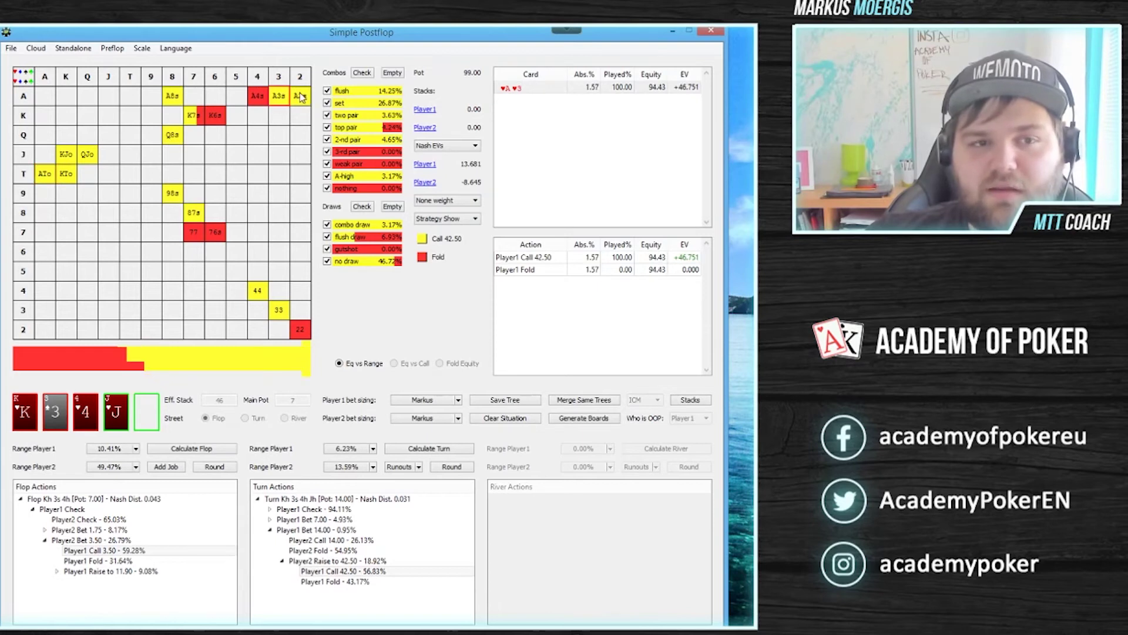
{"action": "left_click", "coordinate": [303, 98]}
{"action": "left_click", "coordinate": [179, 97]}
{"action": "left_click", "coordinate": [265, 100]}
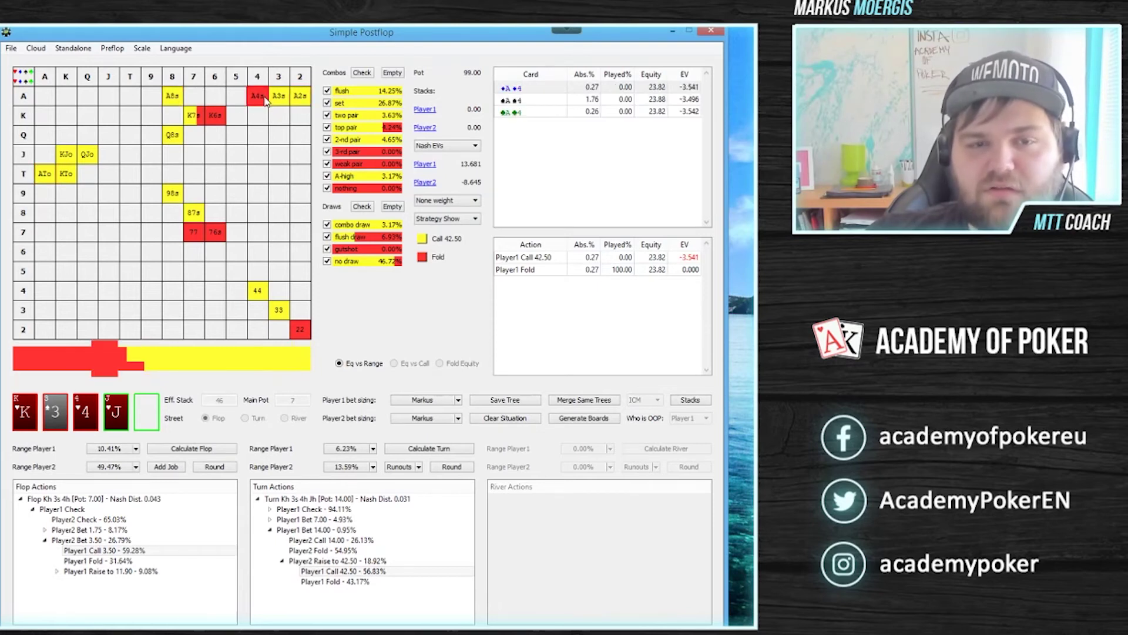
{"action": "left_click", "coordinate": [193, 121]}
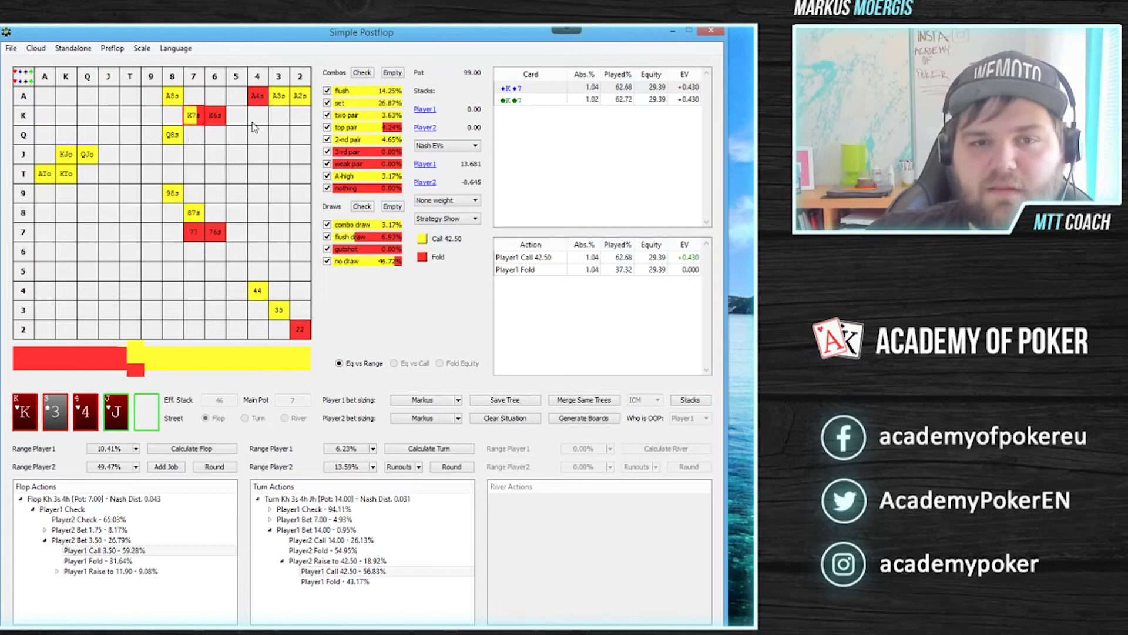
{"action": "left_click", "coordinate": [520, 101]}
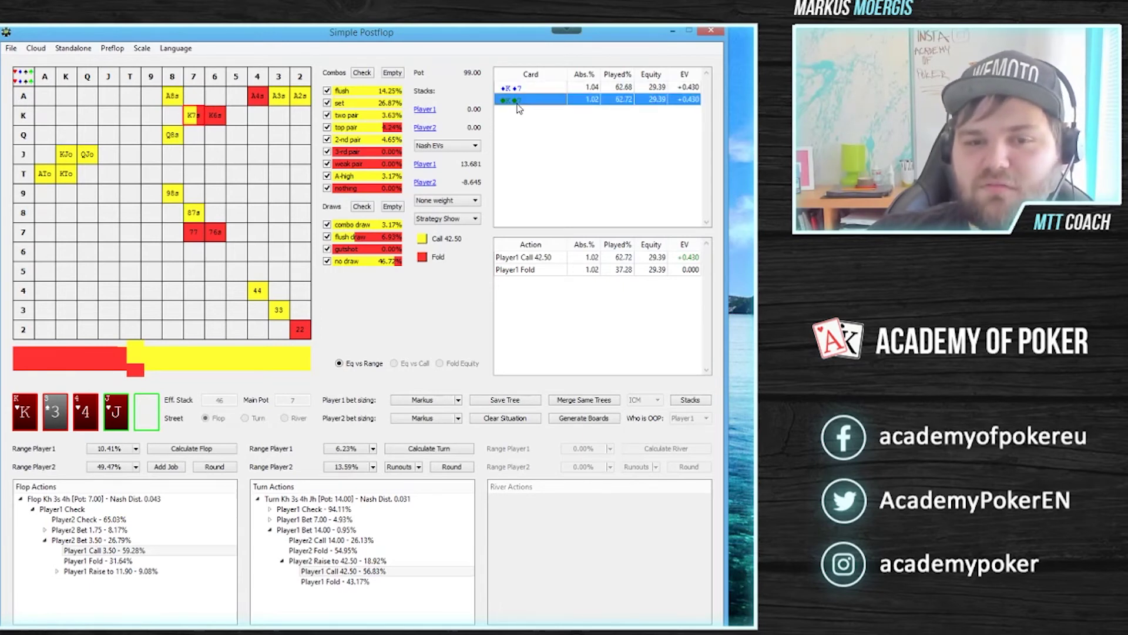
{"action": "left_click", "coordinate": [521, 88]}
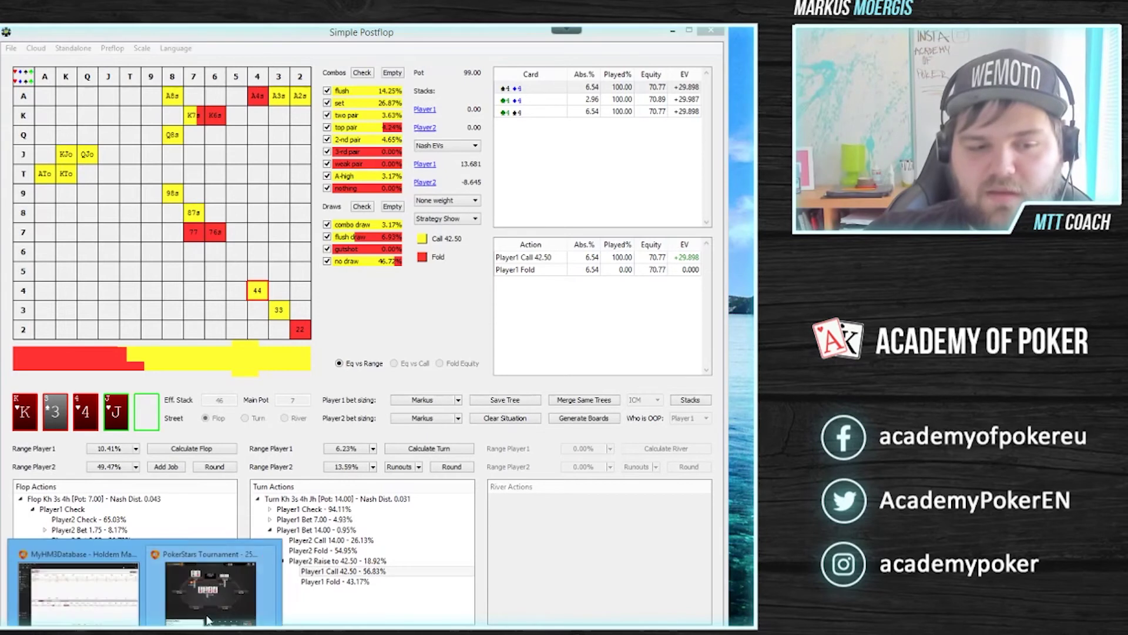
- Switch to the Holdem Manager replayer and advance the hand through the turn raise, call and river until the opponent's cards are shown
{"action": "left_click", "coordinate": [214, 611]}
{"action": "left_click", "coordinate": [503, 499]}
{"action": "left_click", "coordinate": [503, 499]}
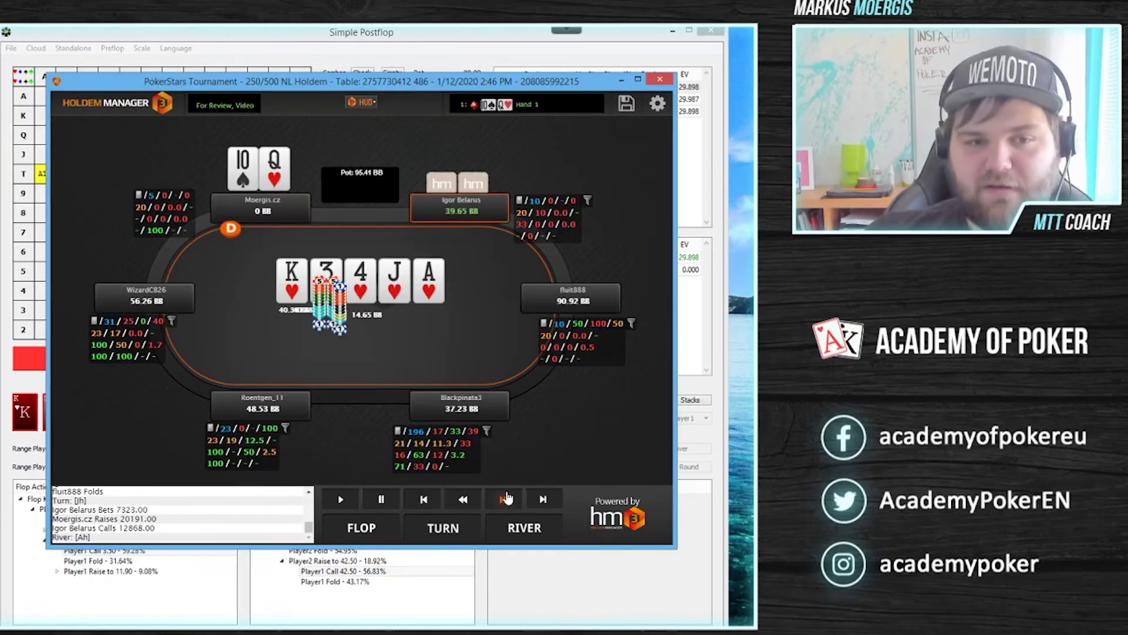
{"action": "left_click", "coordinate": [503, 498]}
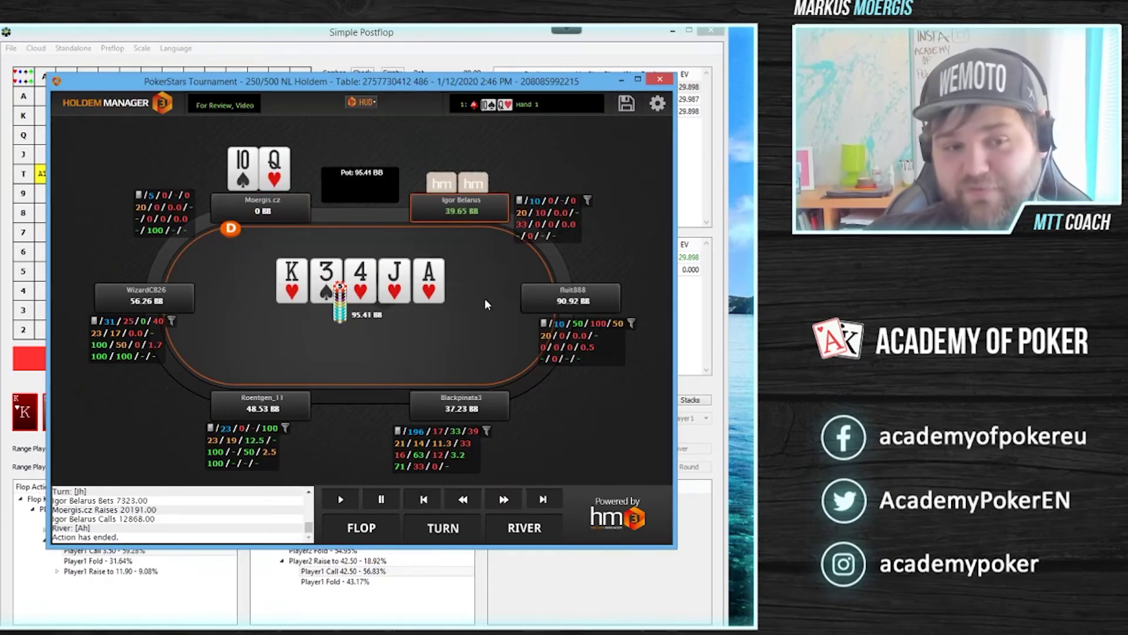
{"action": "left_click", "coordinate": [503, 498]}
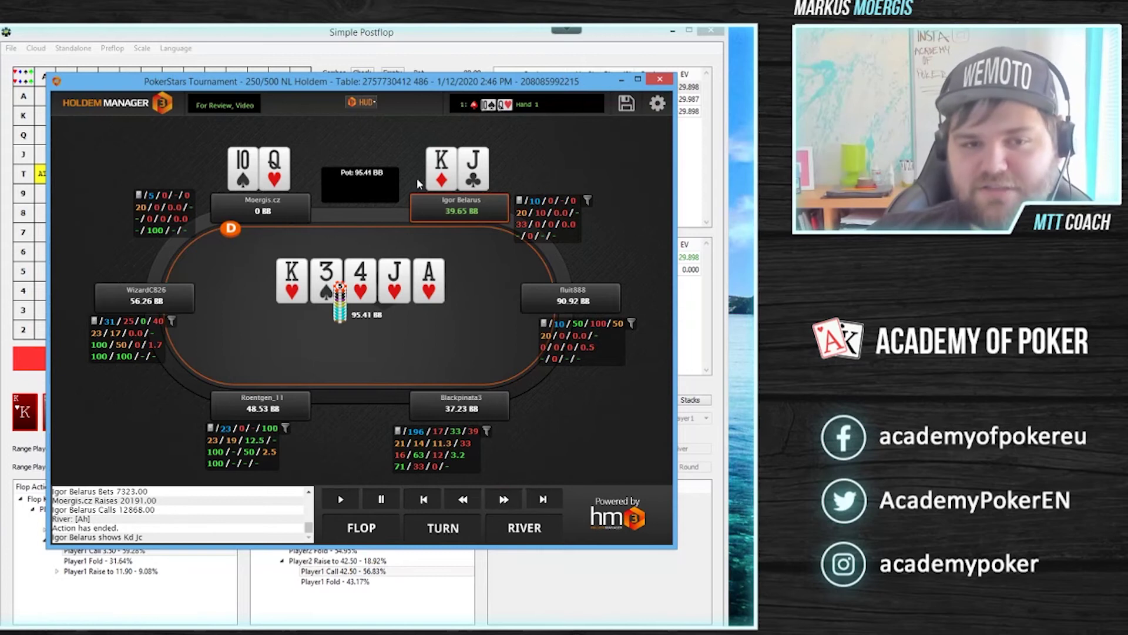